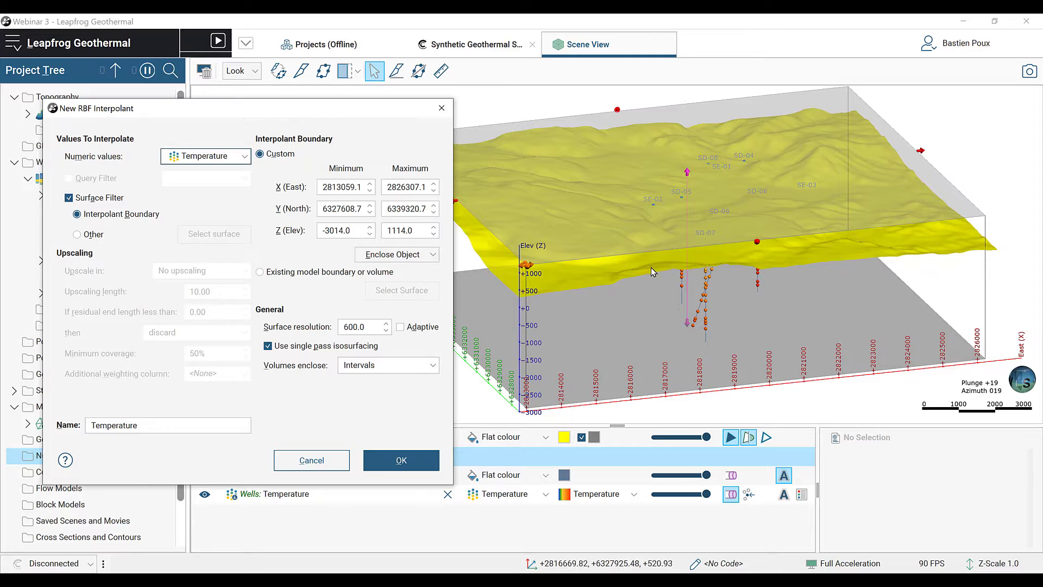
Set the minimum elevation of the new interpolant's custom boundary to -3500
scroll(666, 260, down, 3)
drag(666, 259, 711, 237)
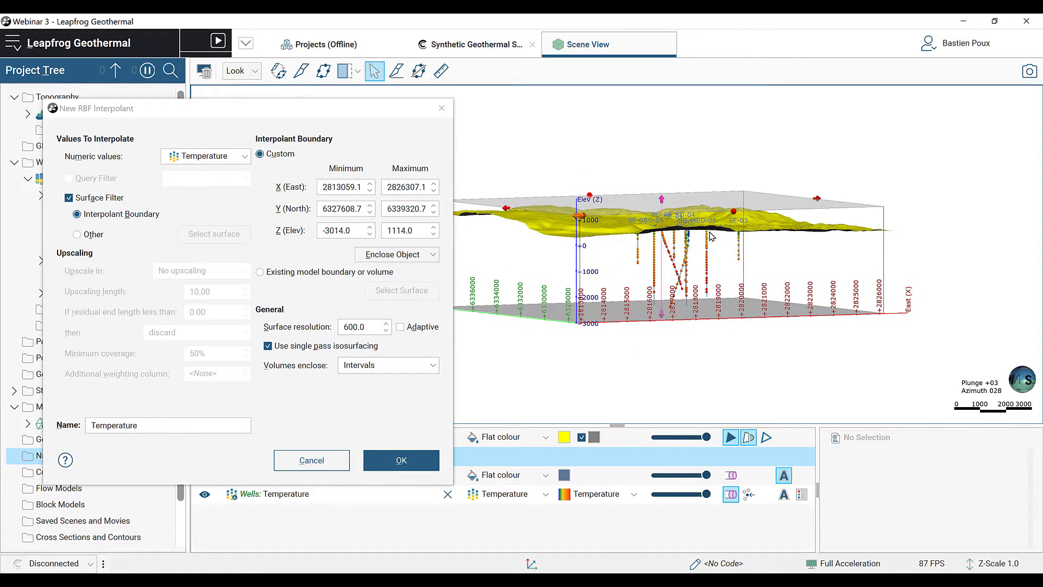
click(331, 231)
drag(330, 231, 355, 231)
text(-35)
click(409, 231)
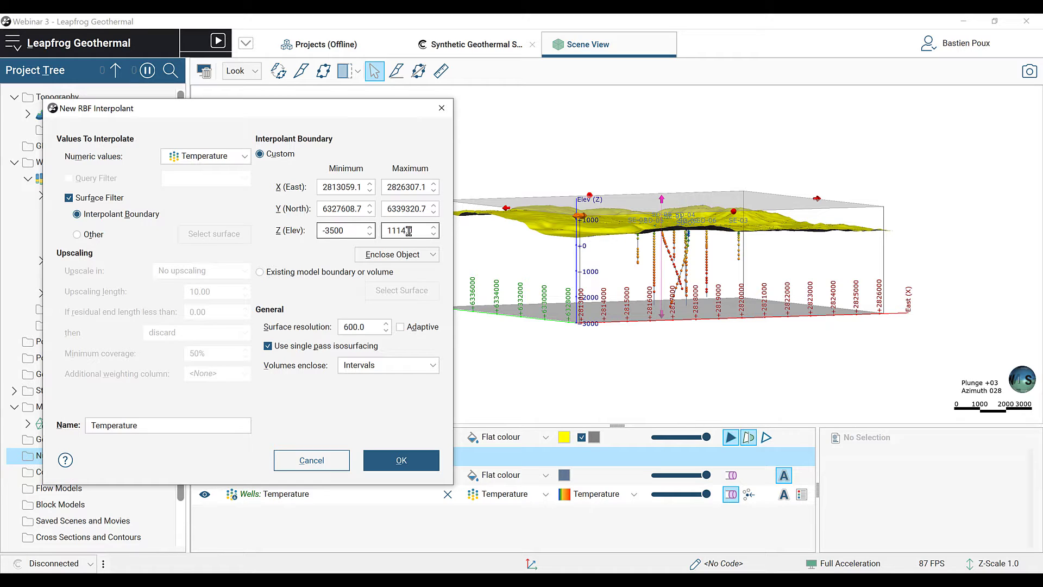
Set the interpolant's surface resolution to 100, name it "Temperature model" and create it
click(339, 328)
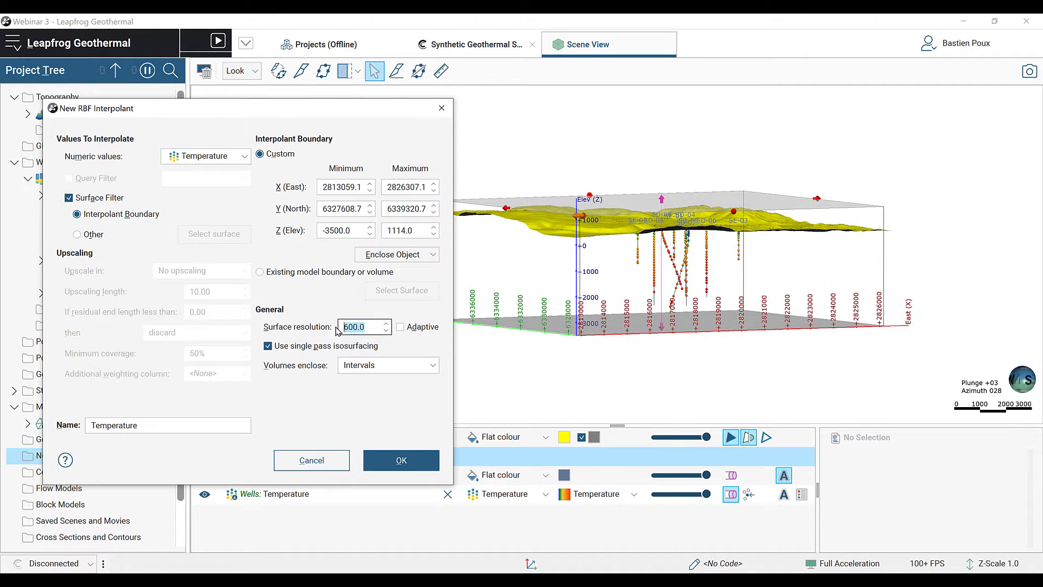
text(100)
click(160, 432)
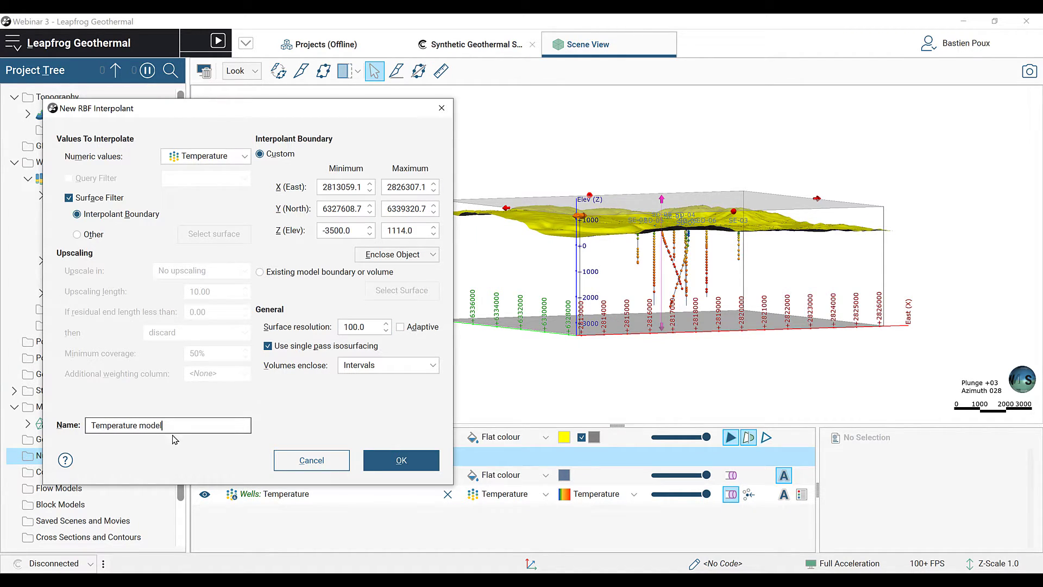
click(400, 459)
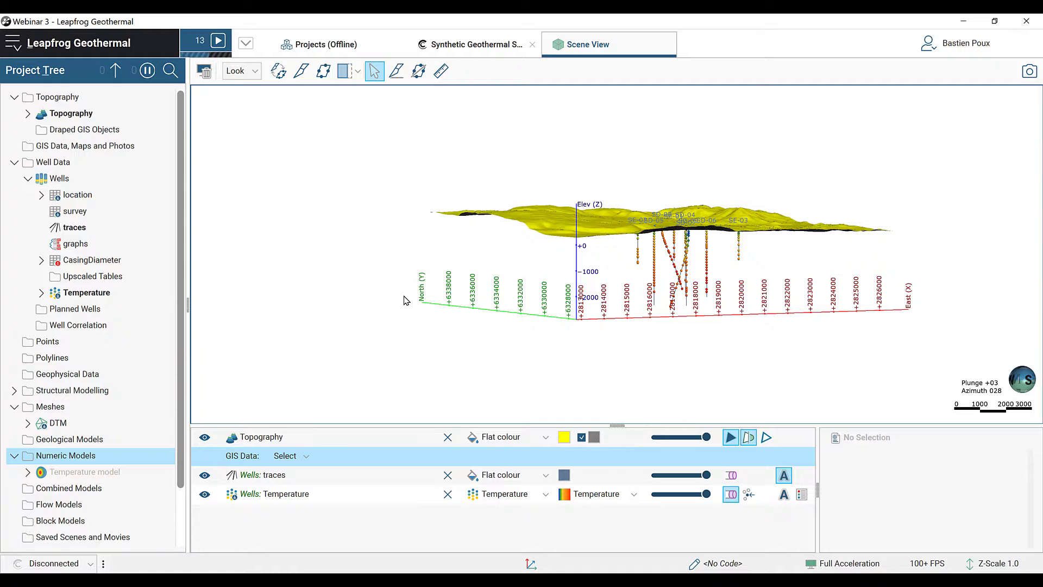
Expand the Temperature model's values, isosurfaces and output volumes, and show its isosurfaces in the scene
click(27, 472)
scroll(55, 449, down, 3)
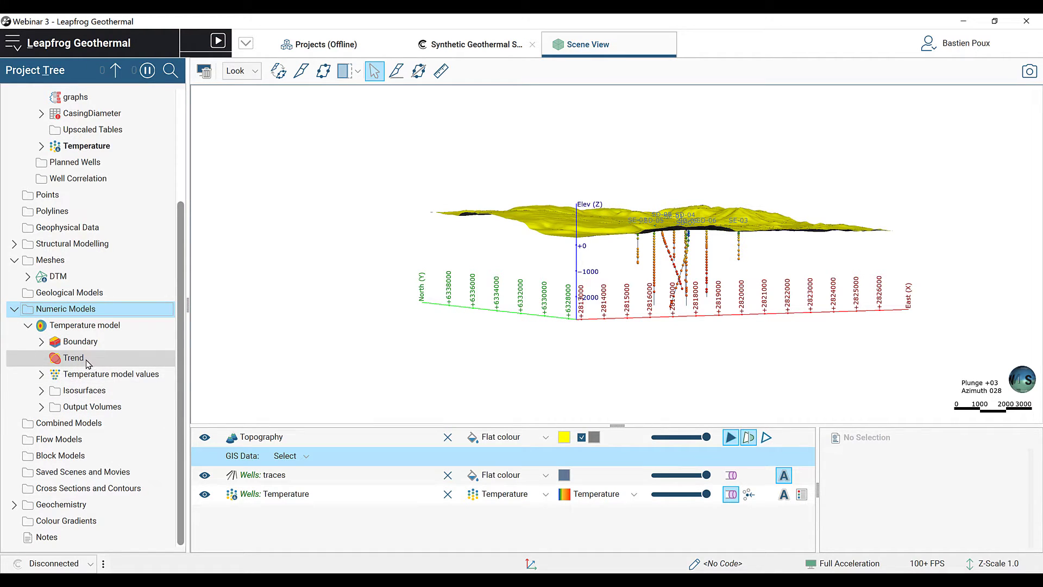
click(42, 374)
click(42, 407)
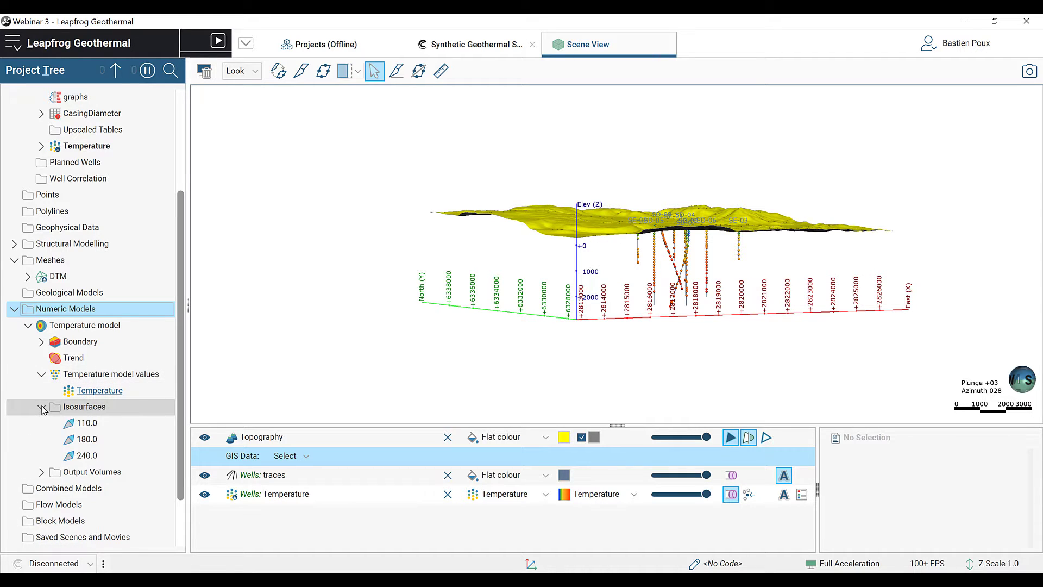
scroll(46, 423, down, 1)
click(42, 422)
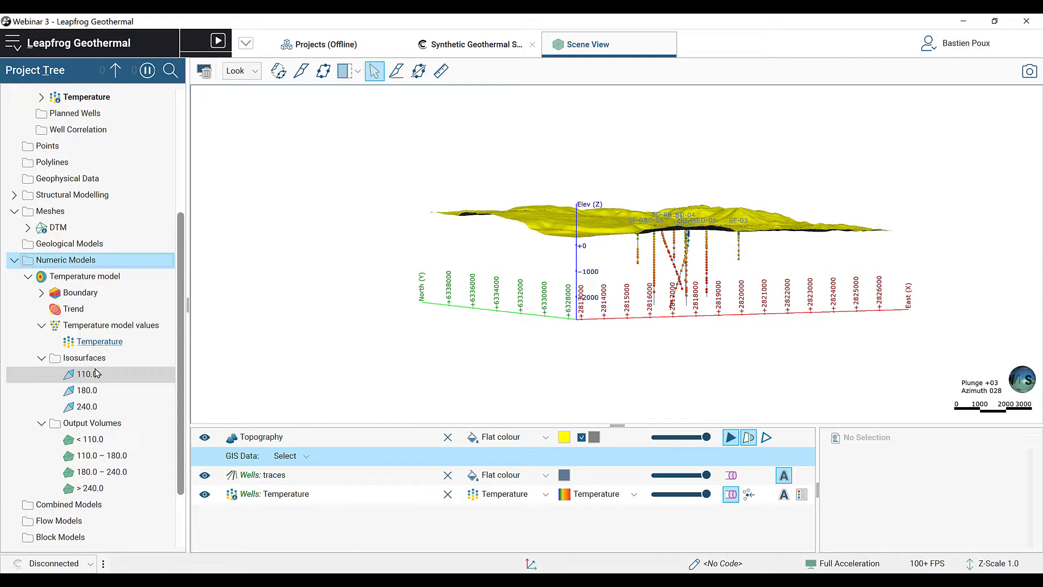
drag(84, 358, 499, 318)
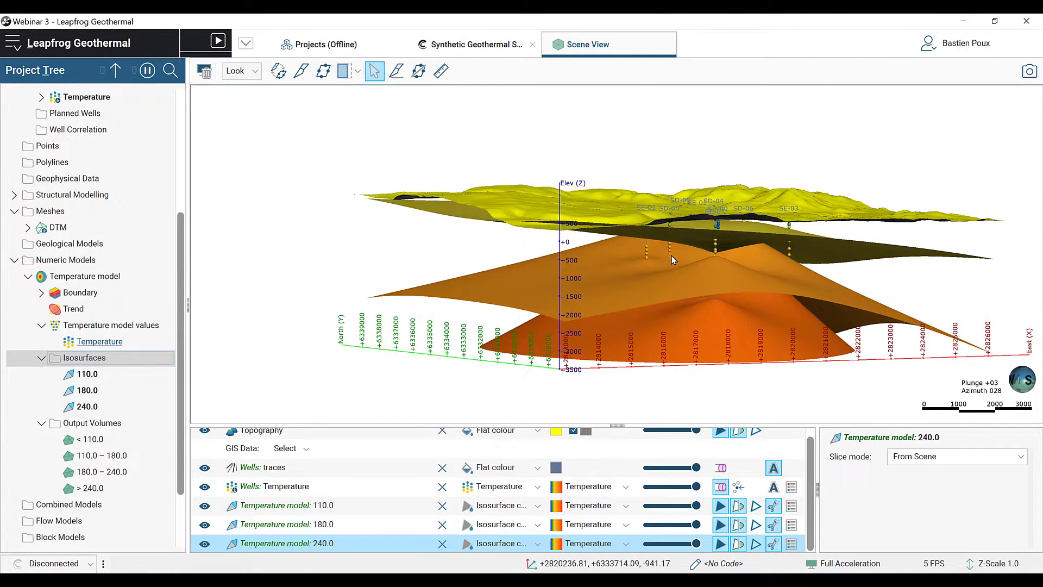
drag(721, 289, 643, 292)
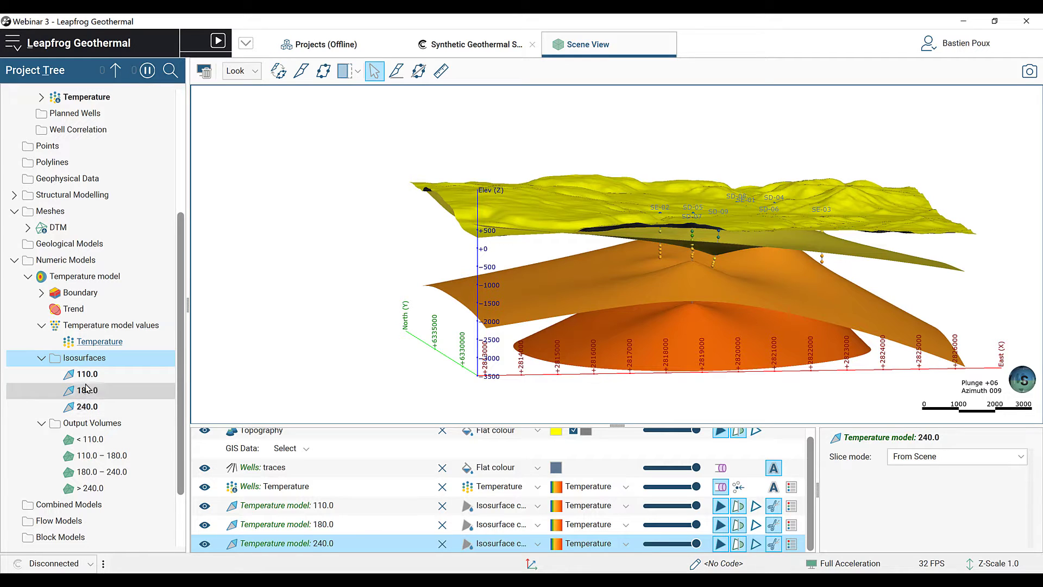
Edit the Temperature model's outputs, changing its three existing iso values to 50, 100 and 150
click(82, 283)
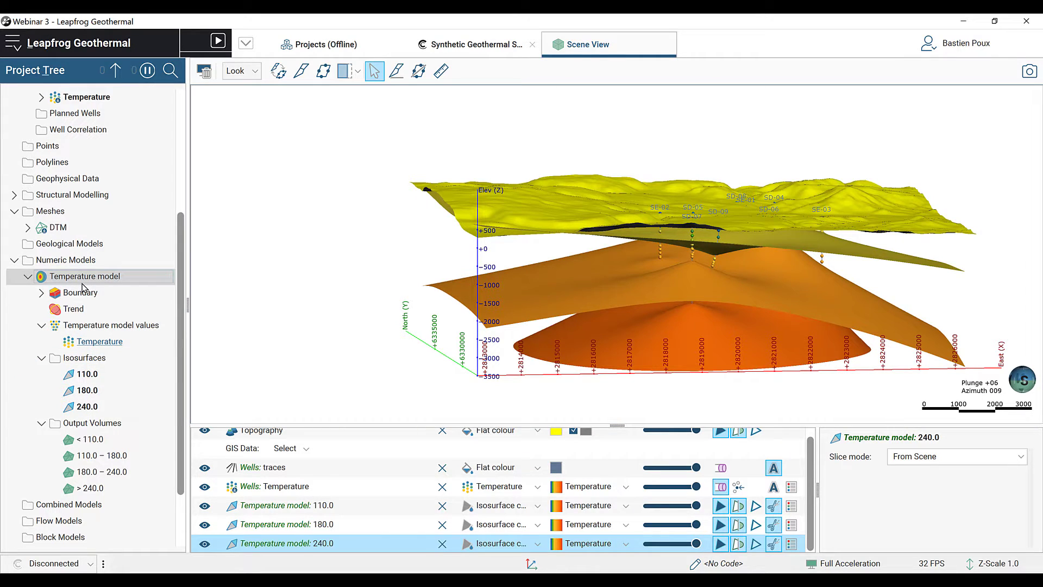
double_click(82, 280)
click(625, 120)
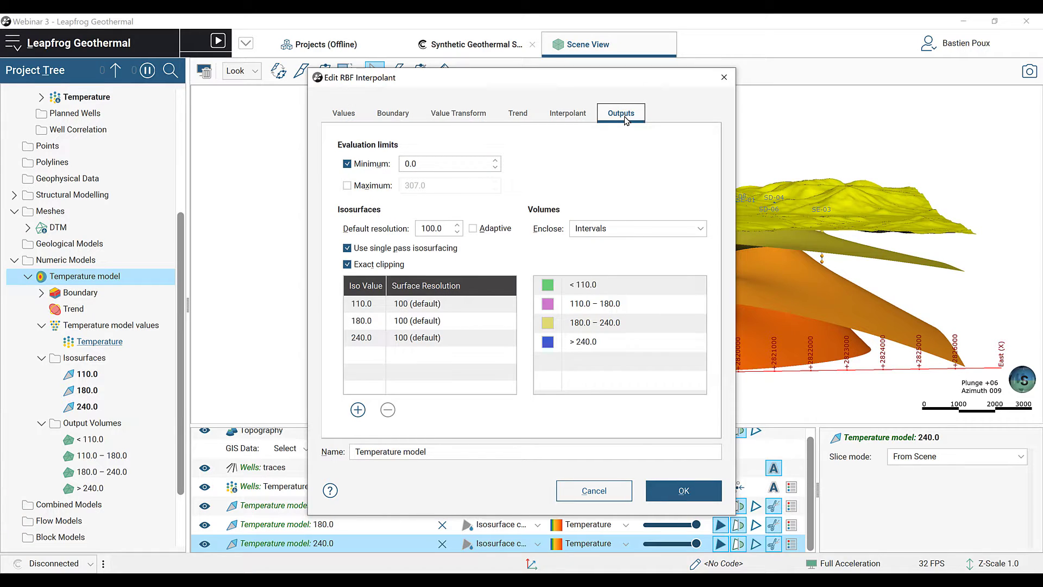
double_click(369, 304)
text(50)
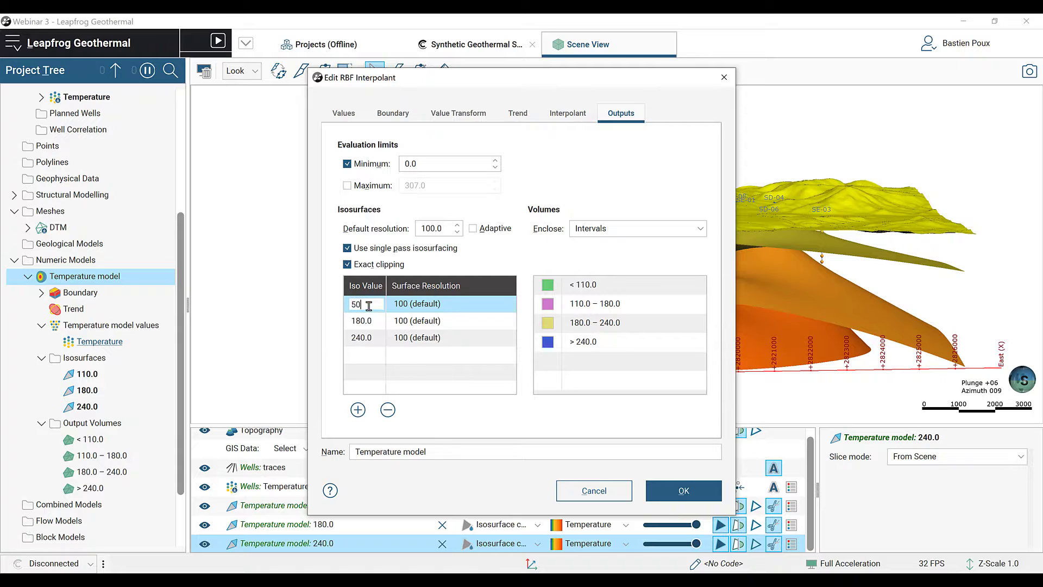
double_click(361, 321)
text(1)
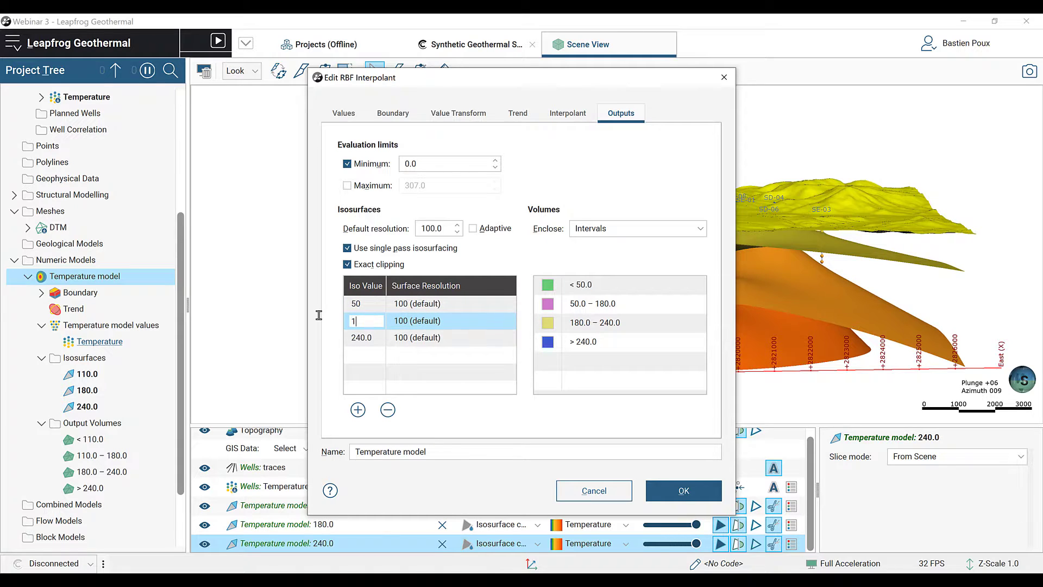
text(00)
double_click(348, 338)
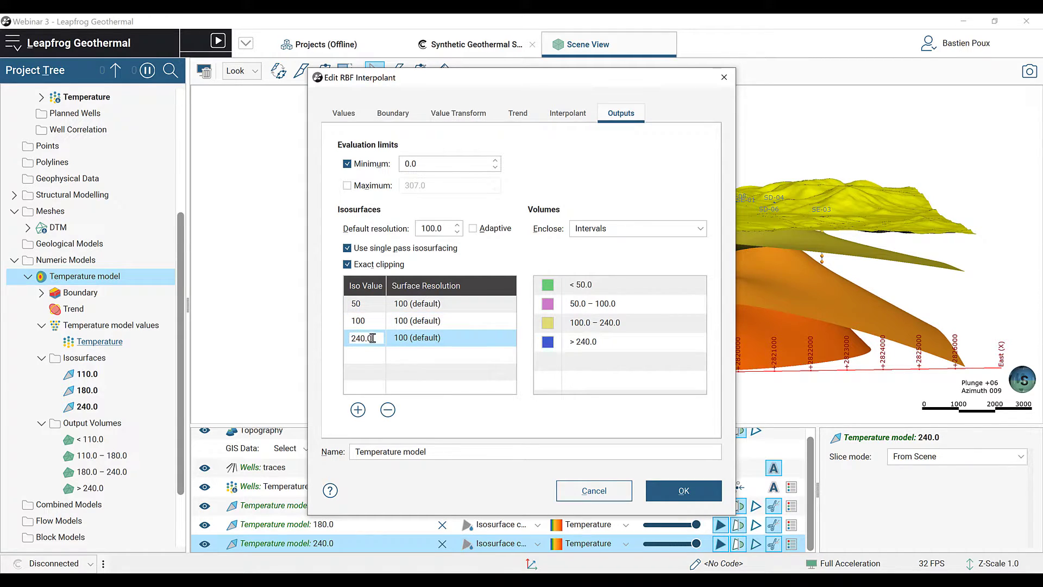
text(150)
Add iso values of 200, 250 and 300 to the interpolant and display all its isosurfaces in the scene
click(358, 409)
text(200)
click(358, 409)
text(250)
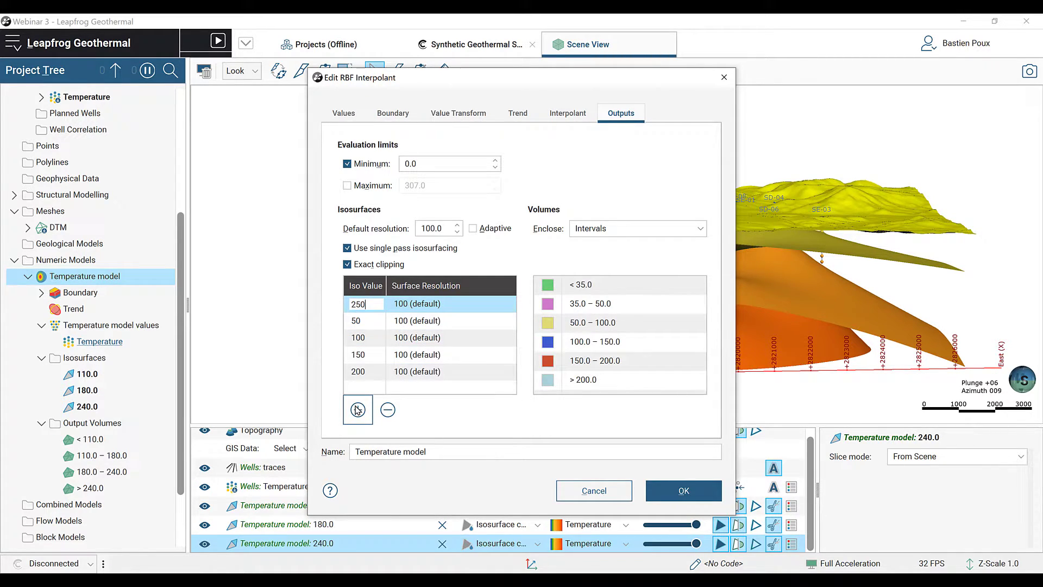
click(358, 409)
text(300)
click(373, 371)
scroll(383, 346, down, 1)
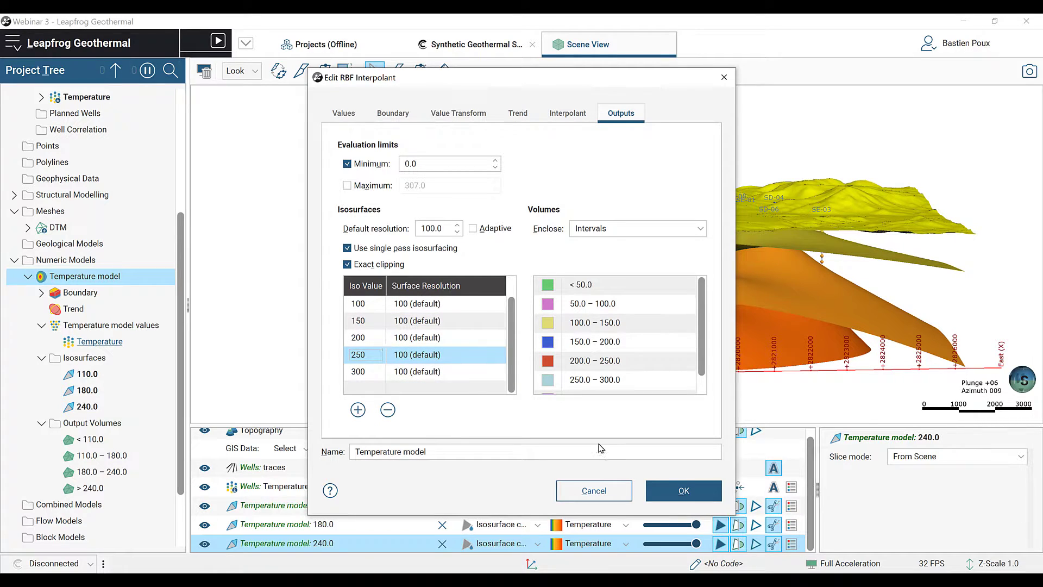
click(667, 486)
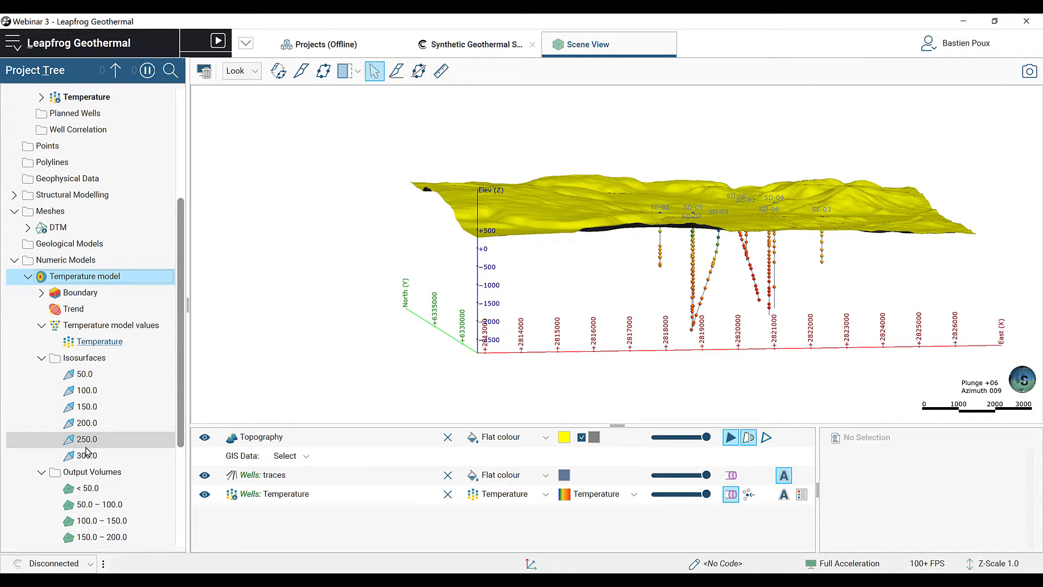
drag(85, 358, 477, 316)
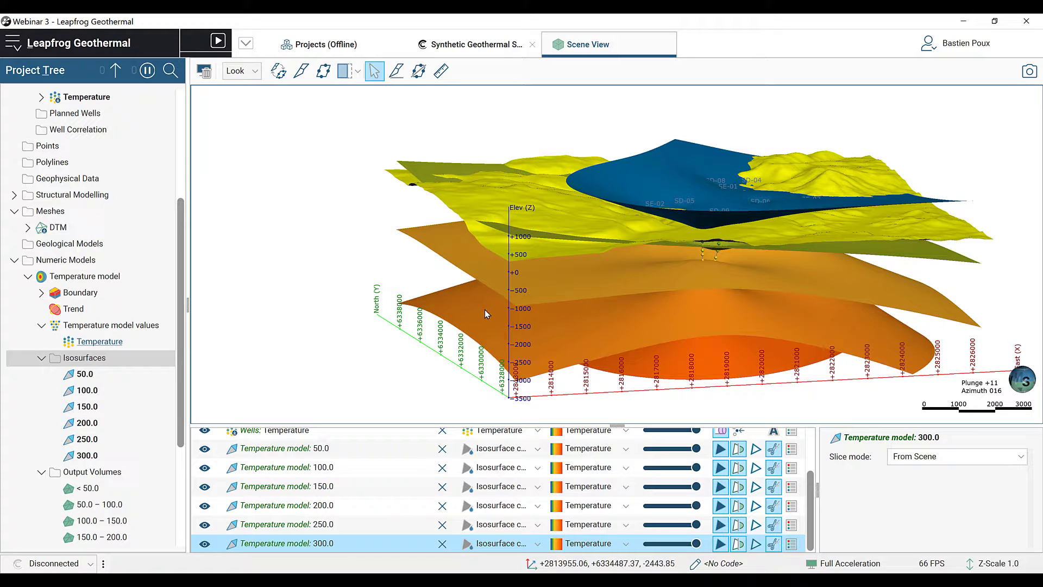
drag(602, 363, 540, 349)
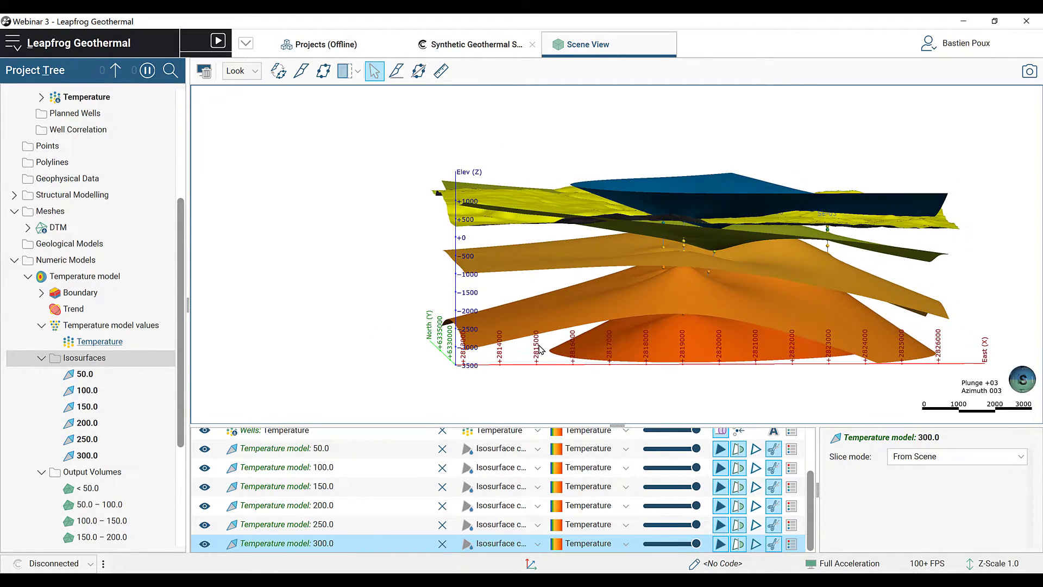
Set the Temperature model interpolant's drift to Linear and apply the change
click(76, 281)
double_click(75, 280)
click(555, 121)
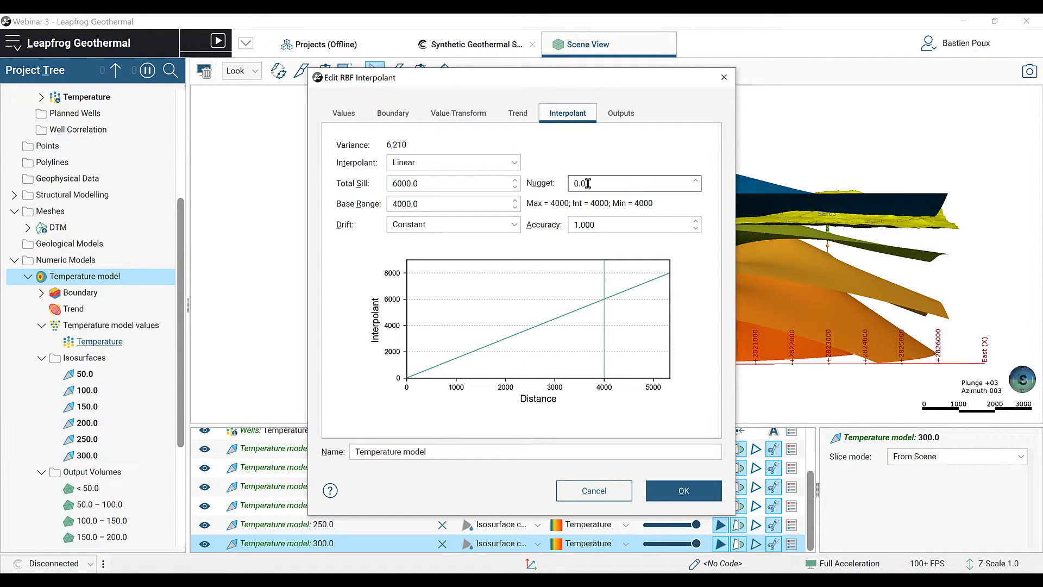
click(427, 227)
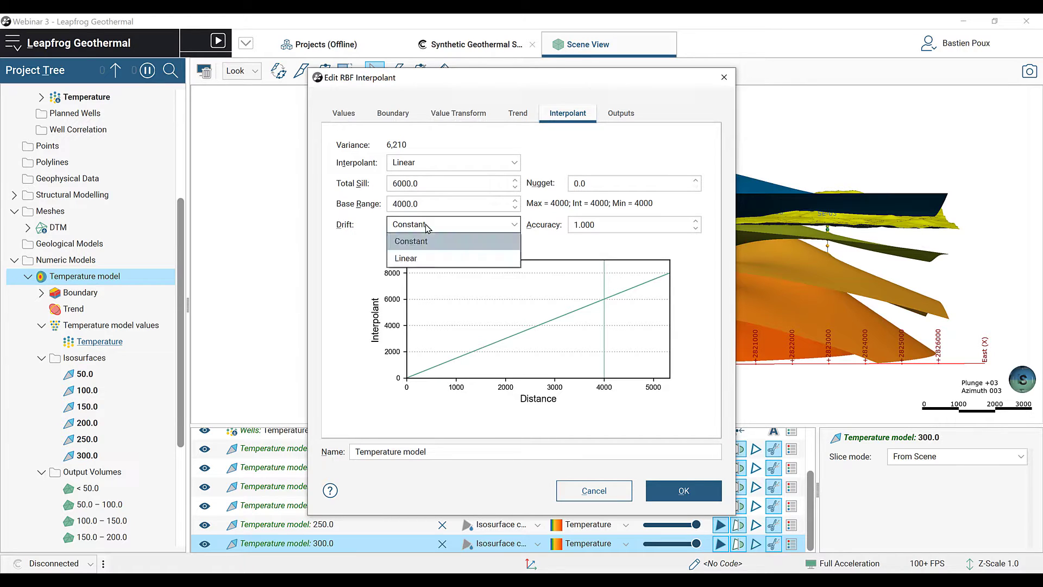
click(412, 260)
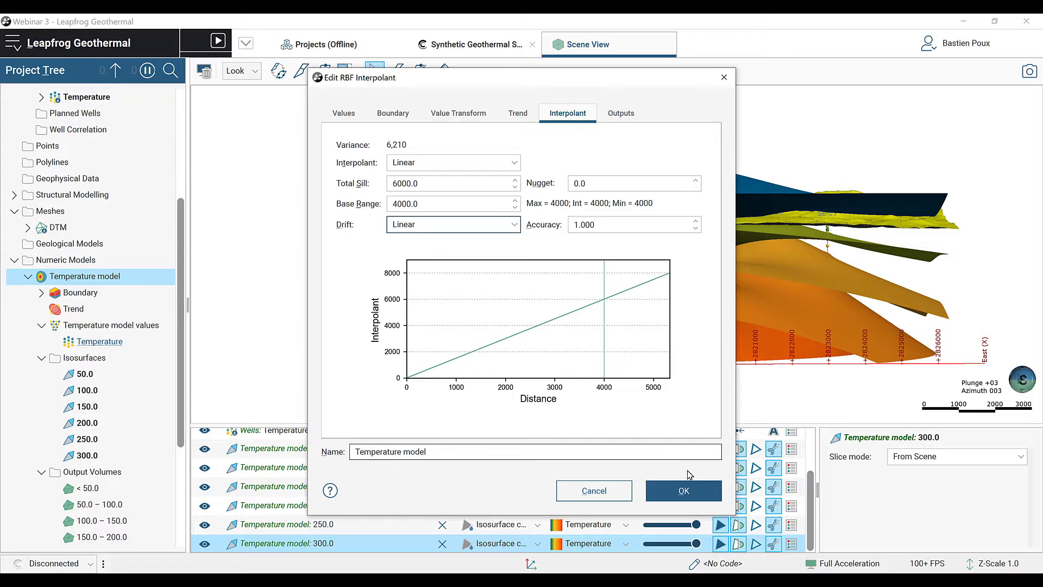
click(698, 491)
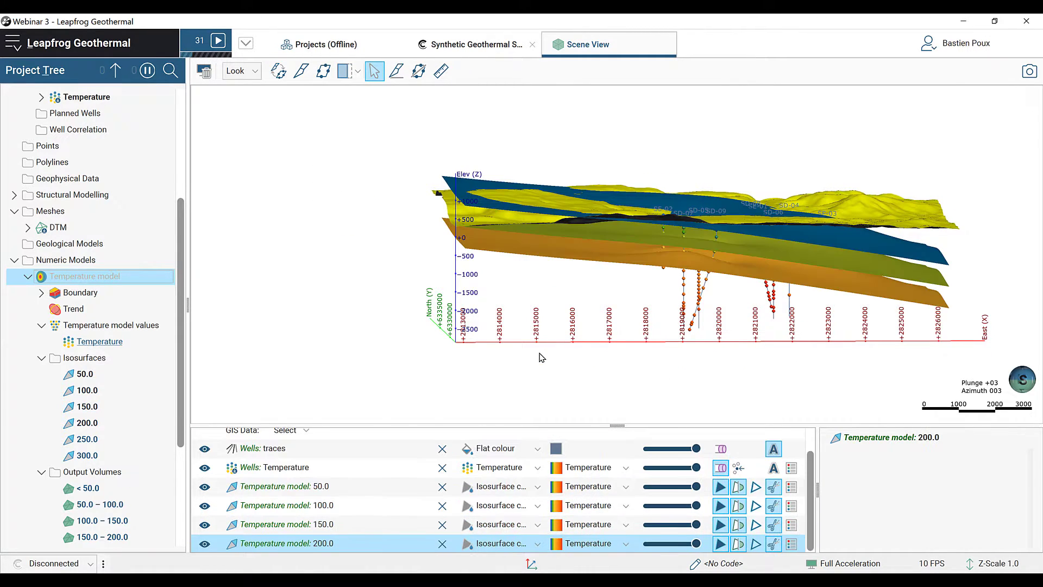
drag(594, 364, 662, 364)
Slice the model from plan view along a roughly east-west line at about 6333000 north
key(d)
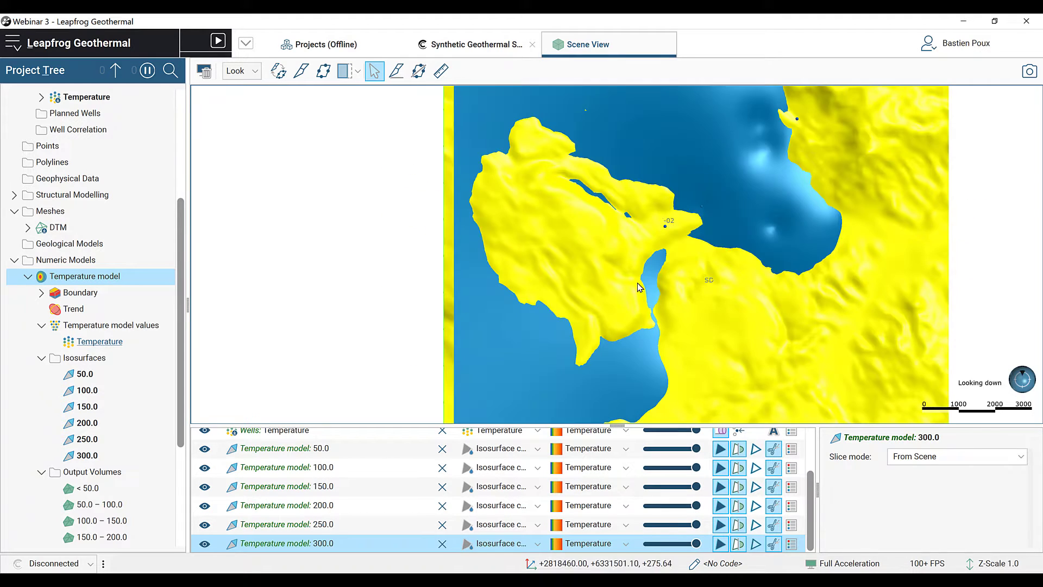
click(397, 70)
drag(358, 254, 936, 263)
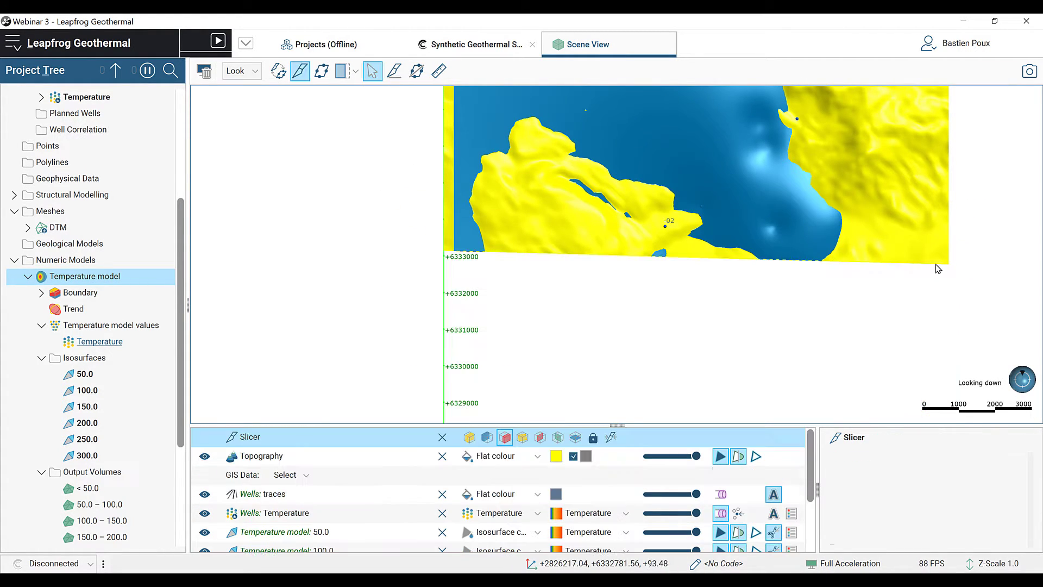
mouse_move(762, 340)
mouse_down()
mouse_move(752, 228)
mouse_move(770, 177)
mouse_up()
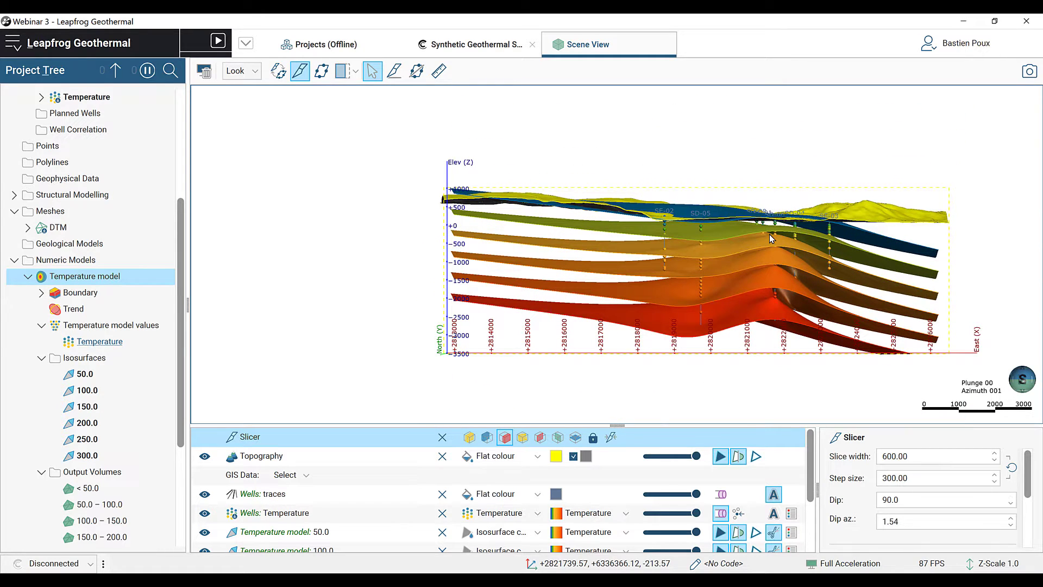
right_drag(762, 275, 635, 253)
Move the slice stepwise through the model to examine the isosurfaces' shape against the well temperatures
key(comma)
key(comma)
key(comma)
key(comma)
key(comma)
key(comma)
key(comma)
key(comma)
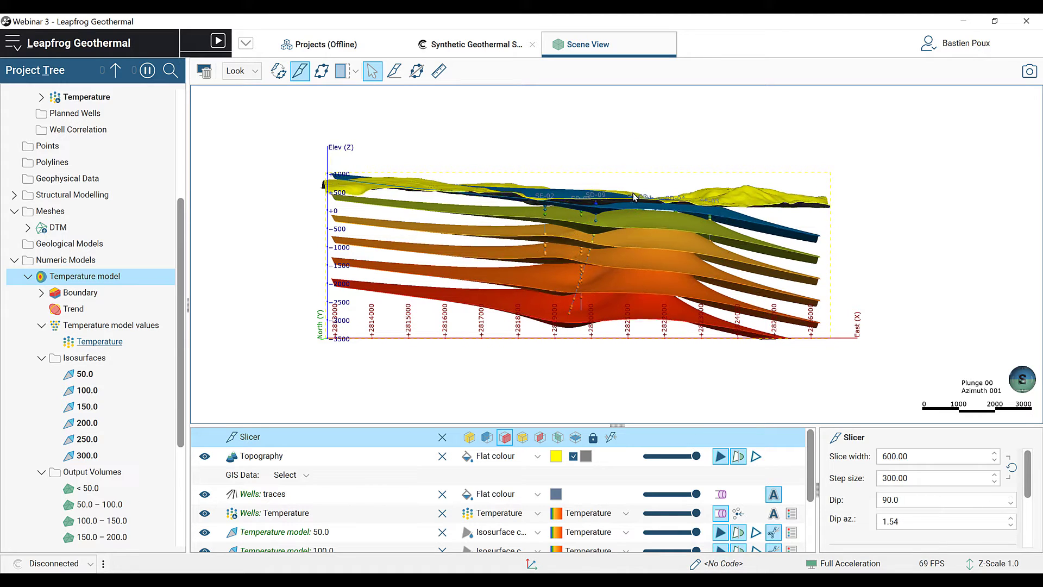
key(comma)
key(comma)
key(comma)
key(comma)
key(comma)
key(comma)
key(comma)
key(comma)
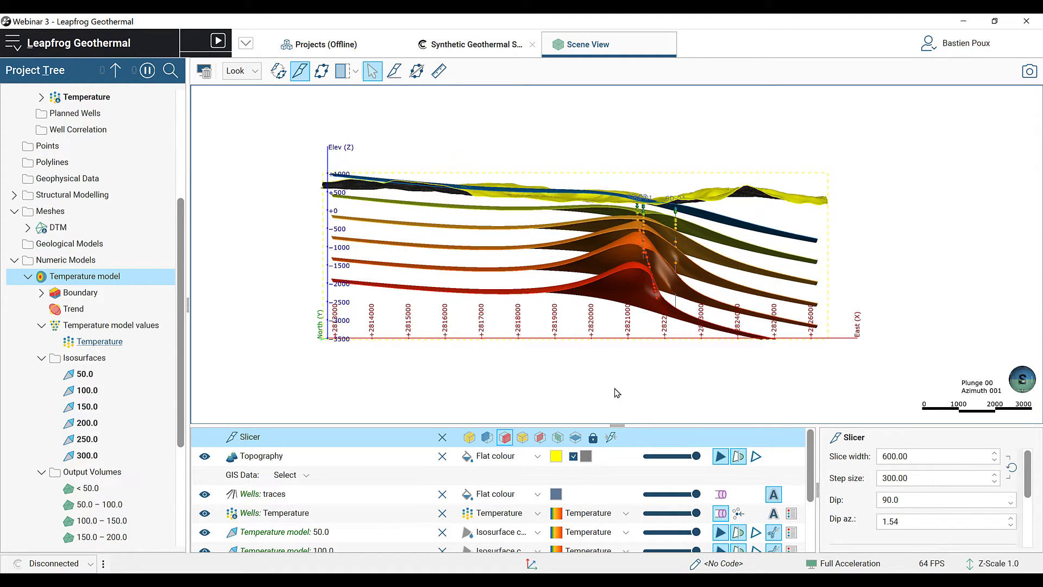
key(comma)
key(comma)
key(comma)
key(comma)
key(comma)
scroll(641, 247, up, 2)
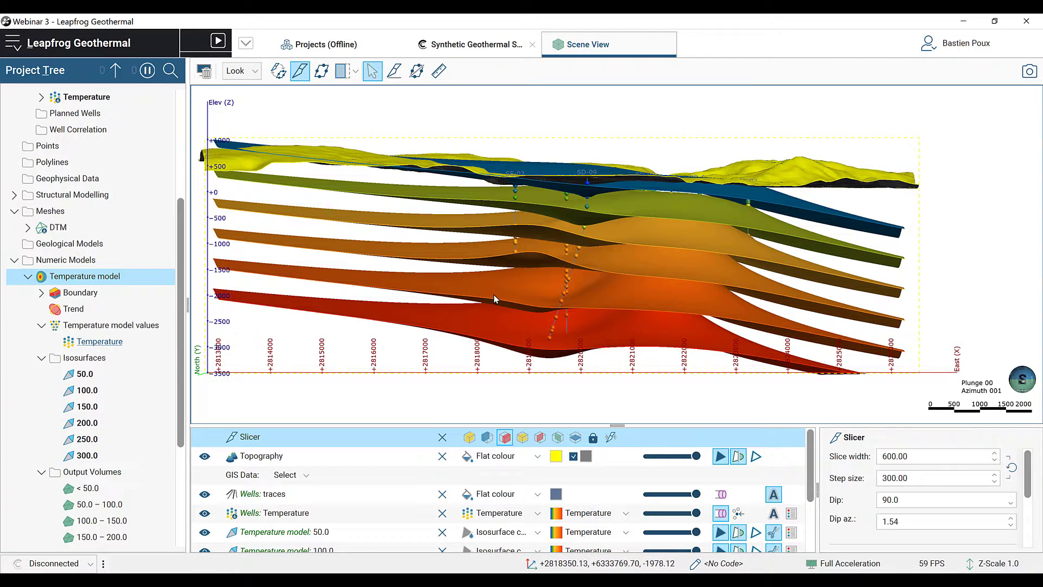
Create a new contour polyline drawing for the Temperature model values with a contour value of 300
right_click(97, 330)
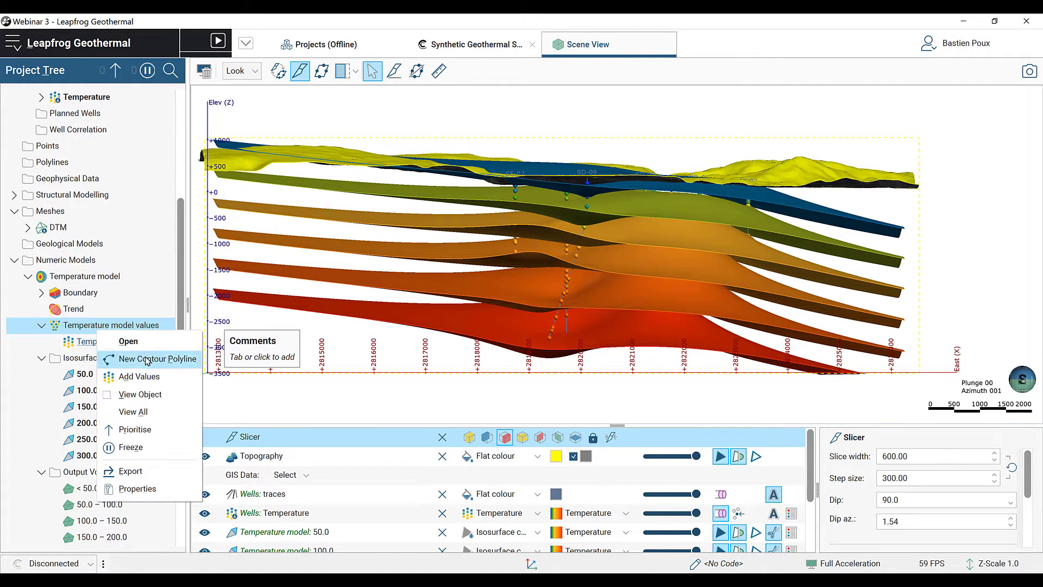
click(158, 359)
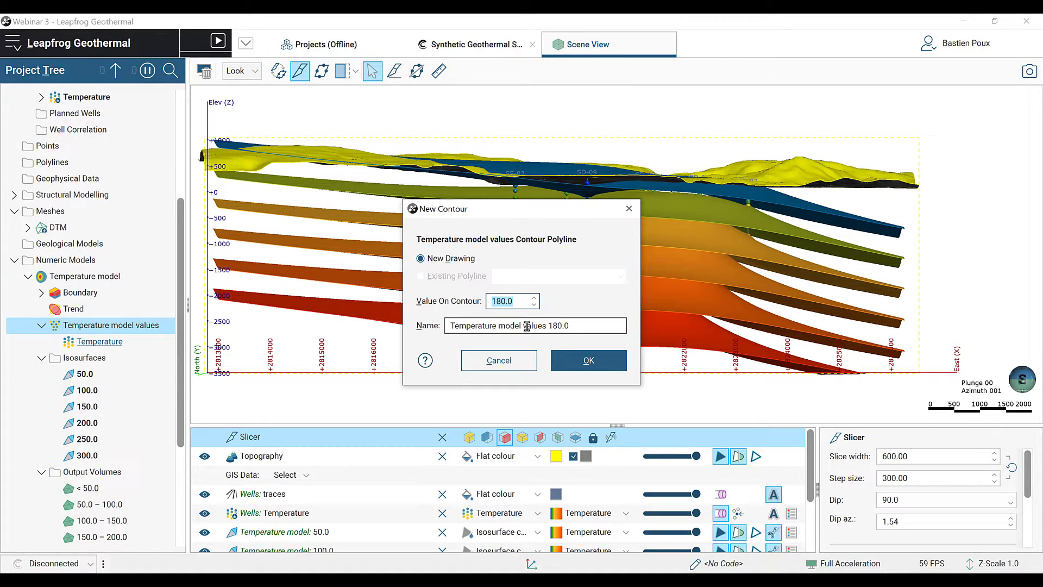
click(515, 302)
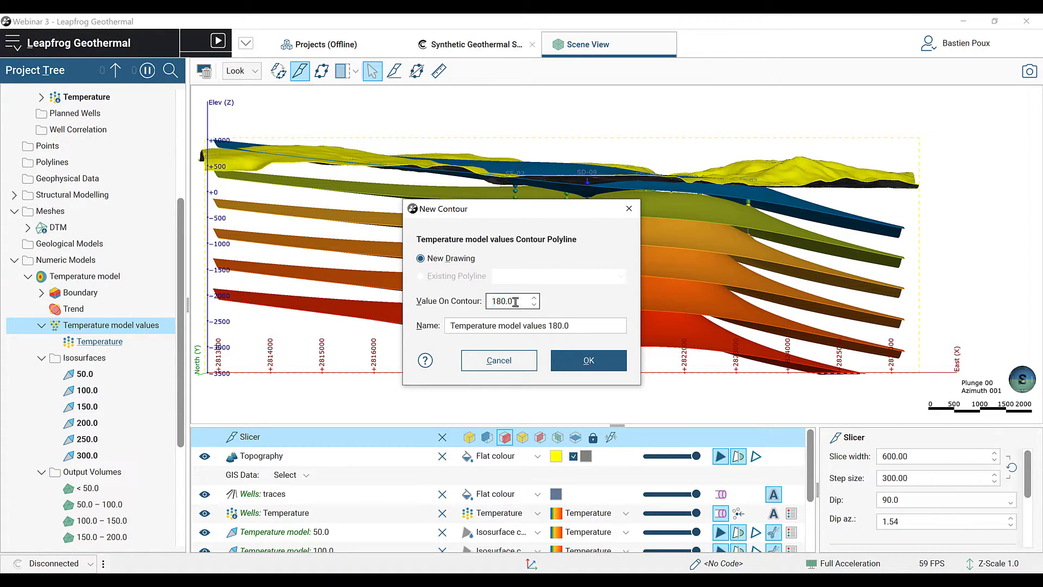
drag(518, 301, 477, 301)
text(300)
click(572, 329)
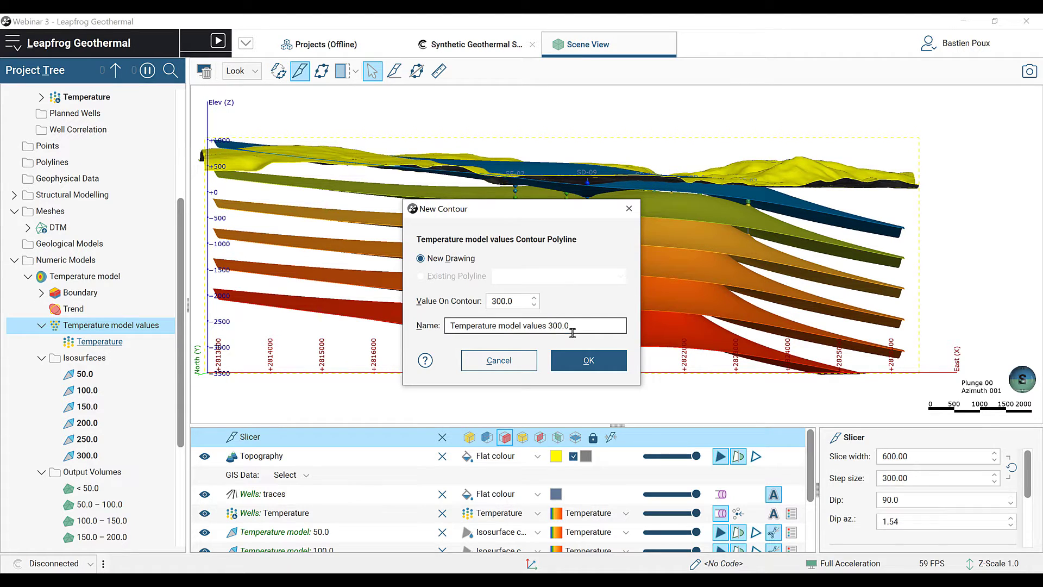
drag(481, 207, 305, 184)
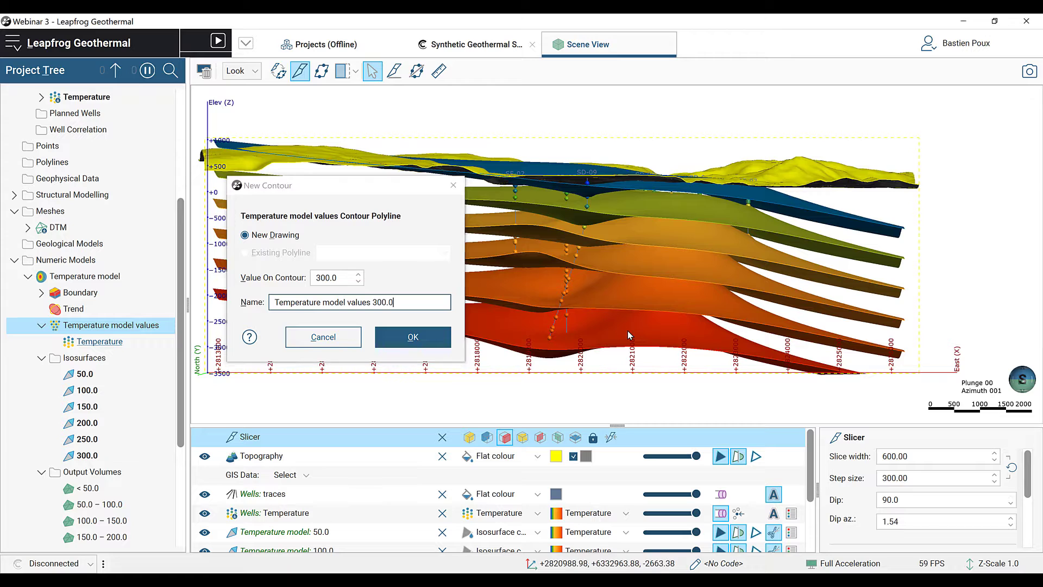
click(627, 329)
click(407, 339)
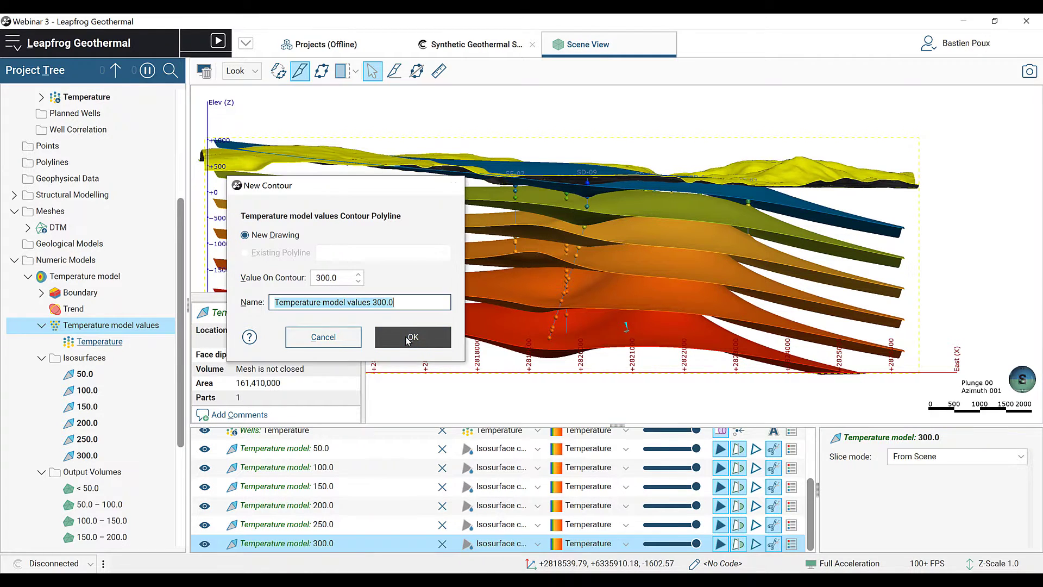
Draw a nearly flat 2D contour line at about -3000 m elevation across the section's western flank, from about 2813400 to 2818200 east
mouse_move(546, 303)
mouse_down()
mouse_move(543, 345)
mouse_move(560, 335)
mouse_move(563, 294)
mouse_up()
middle_drag(563, 290, 614, 297)
drag(614, 298, 614, 294)
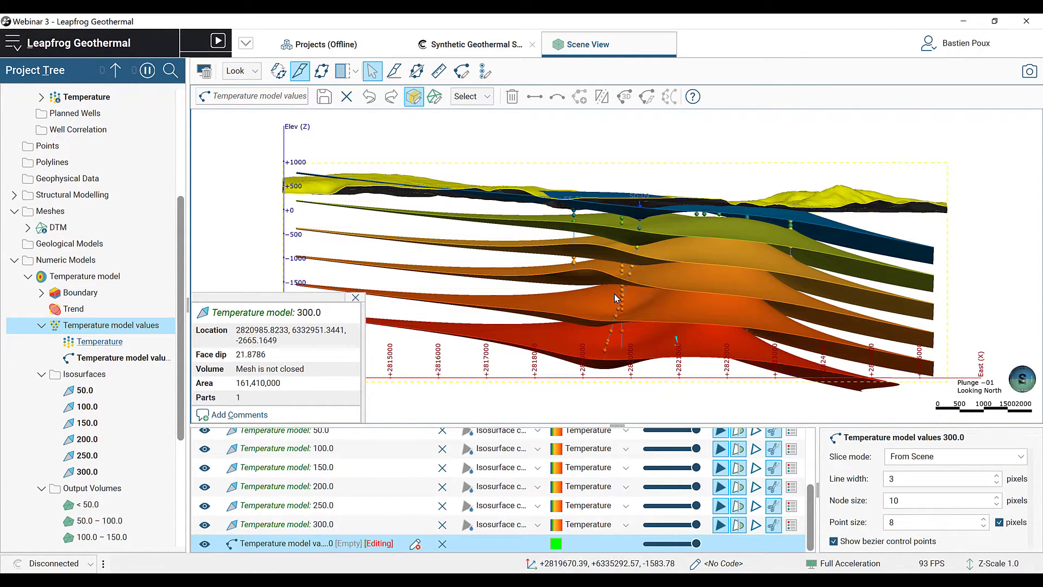
click(463, 76)
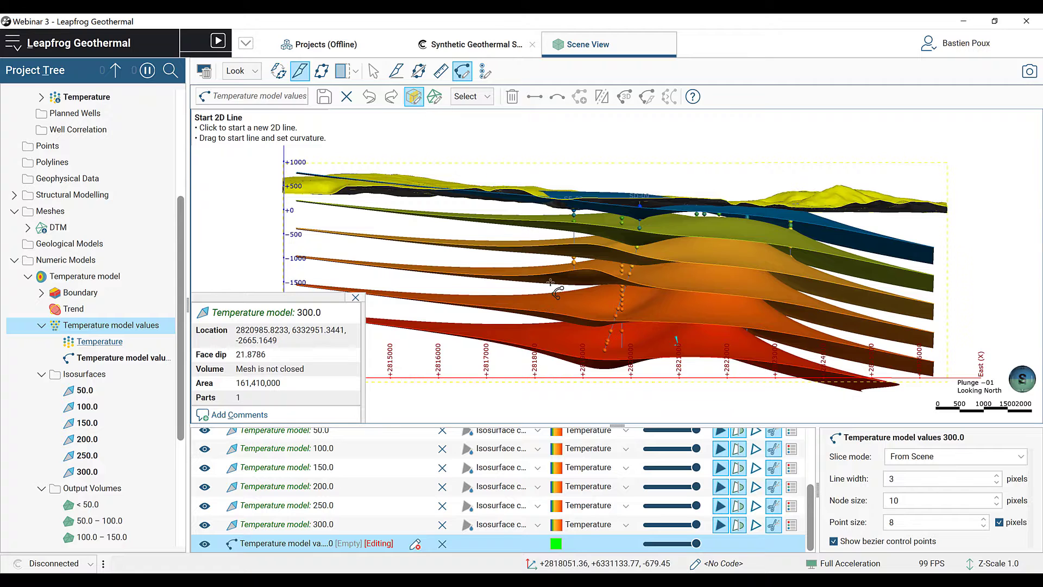
middle_drag(586, 349, 677, 322)
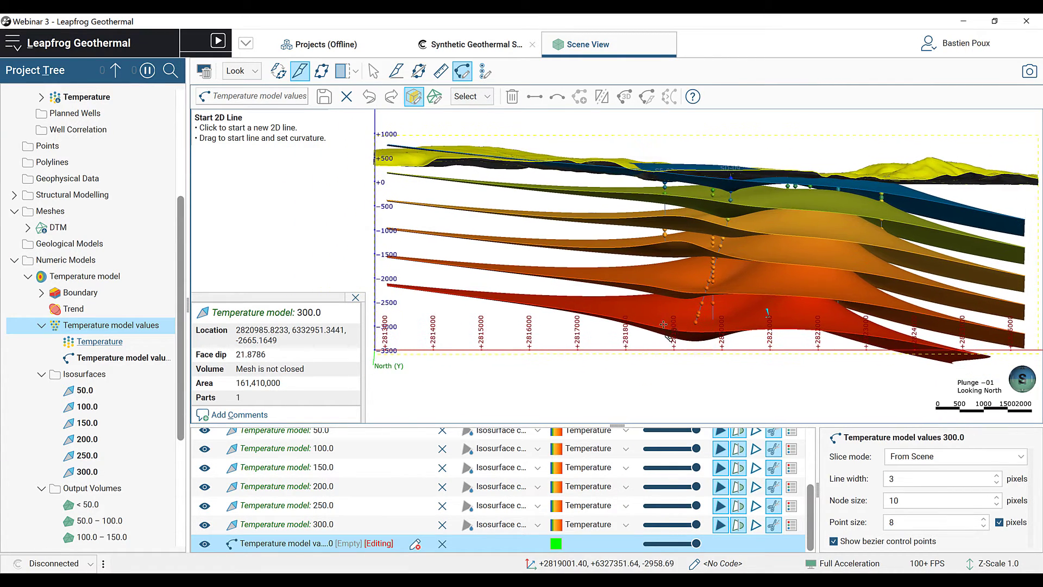
click(406, 327)
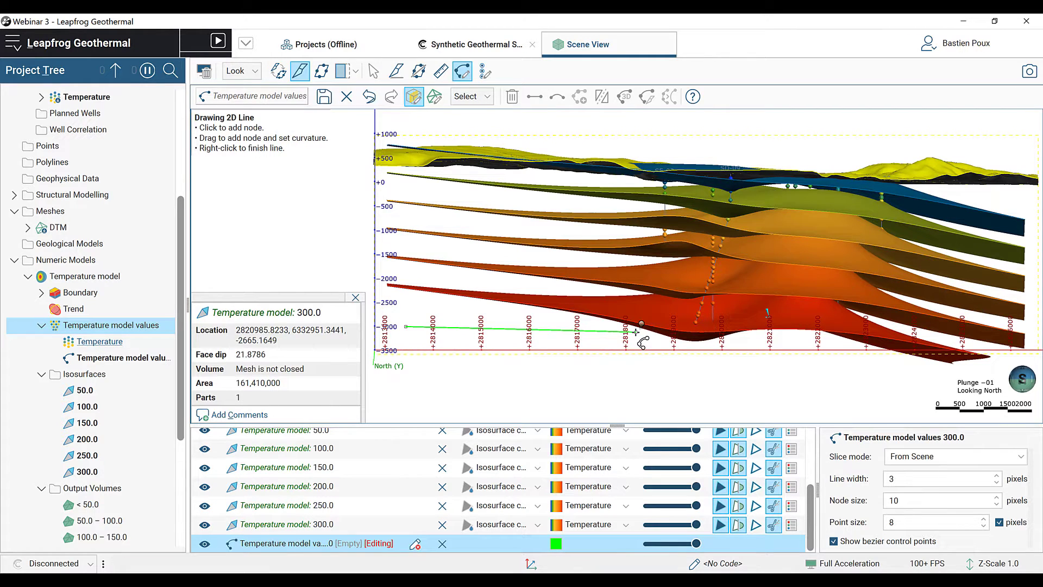
right_click(636, 331)
Draw a second flat contour line at about -3100 m, from about 2823600 to 2826700 east, and save the polyline
middle_drag(817, 338, 541, 320)
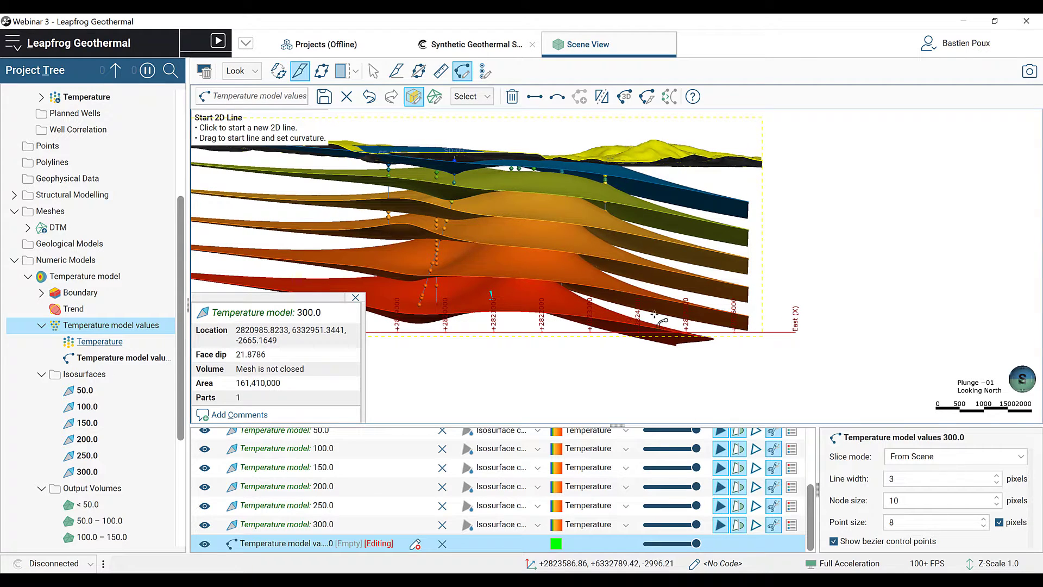
click(617, 314)
click(768, 315)
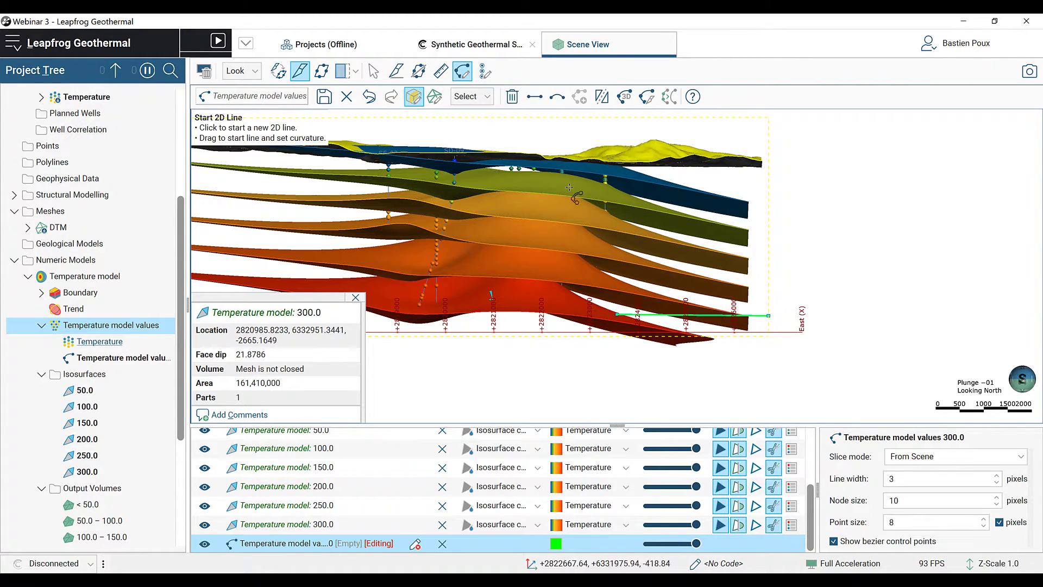
click(323, 100)
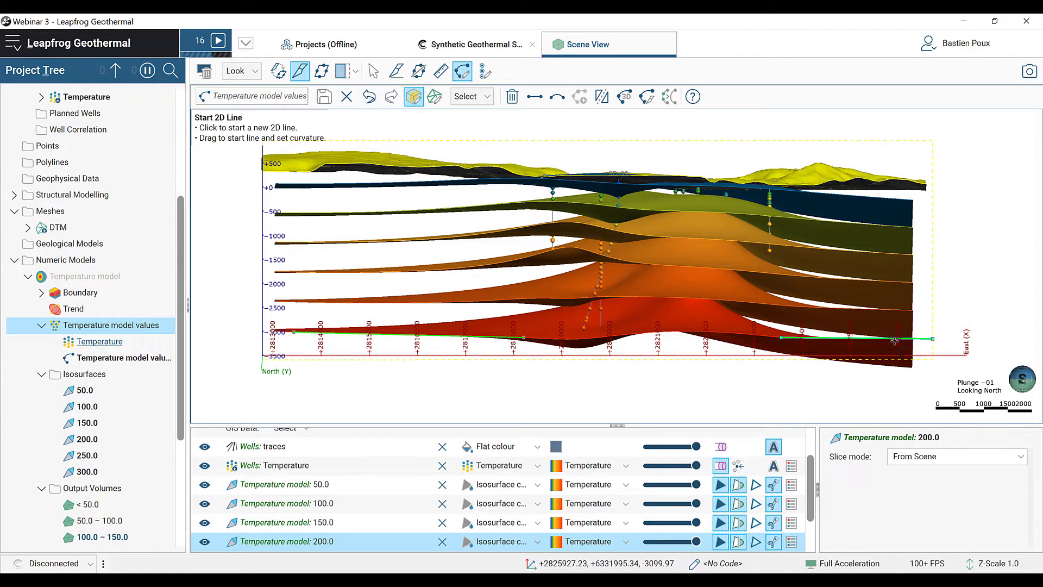
View the model obliquely and move the slice through it to examine the isosurfaces fitted to the contour lines
click(372, 71)
drag(384, 181, 650, 234)
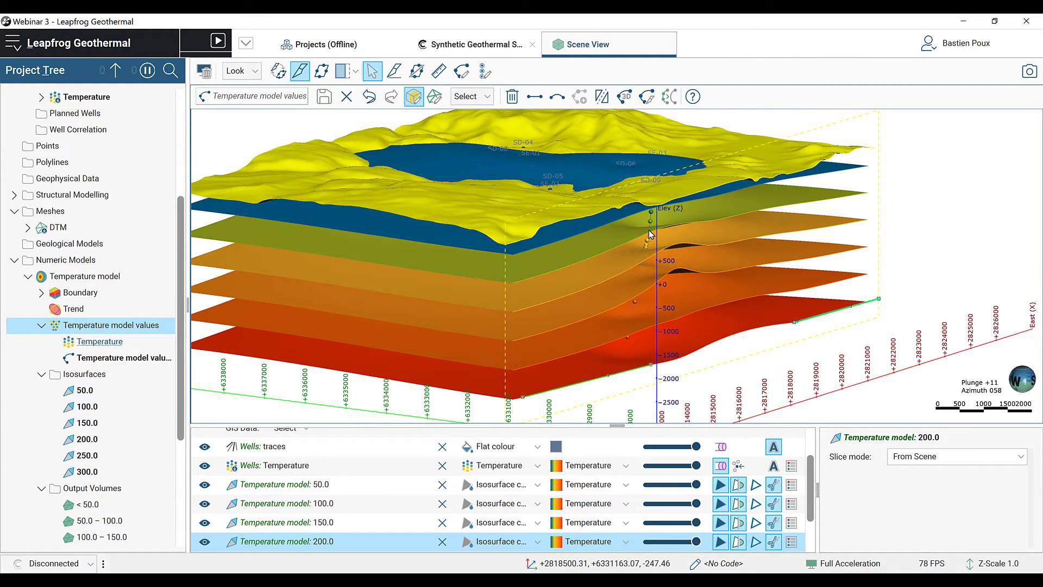
mouse_move(678, 267)
right_down()
mouse_move(857, 429)
mouse_move(462, 142)
mouse_move(597, 241)
mouse_move(697, 334)
mouse_move(694, 322)
right_up()
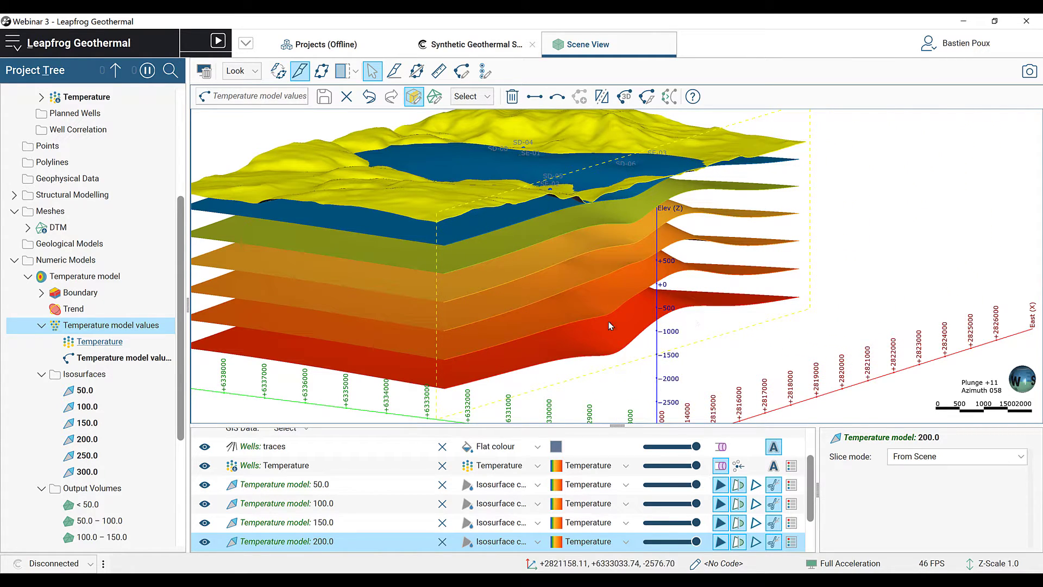
Hide every temperature isosurface except 300 and examine its shape beneath the wells
shift+click(283, 484)
click(204, 484)
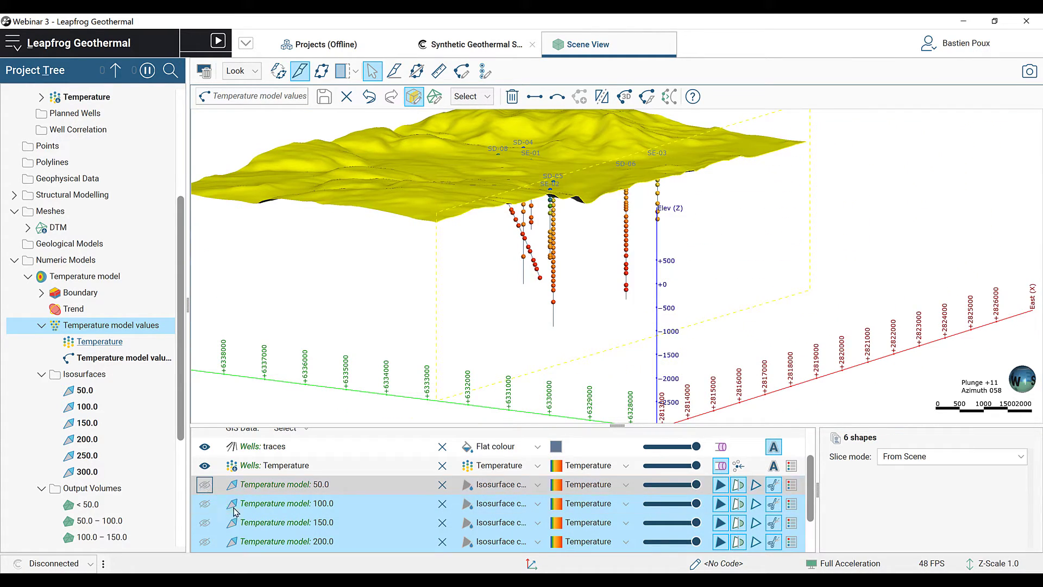
click(283, 539)
scroll(285, 535, down, 1)
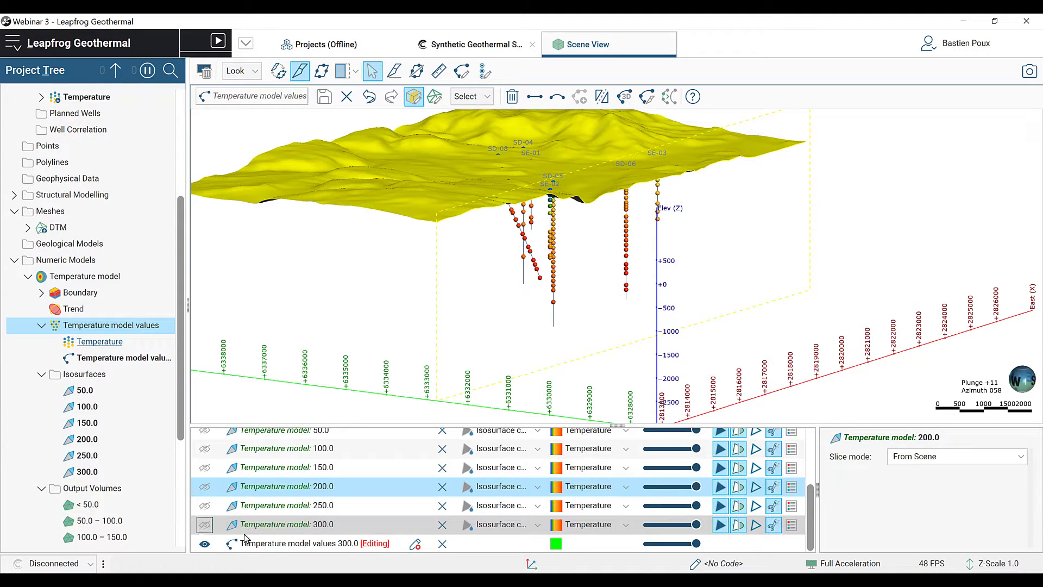
click(205, 524)
drag(604, 356, 494, 283)
right_drag(493, 283, 576, 344)
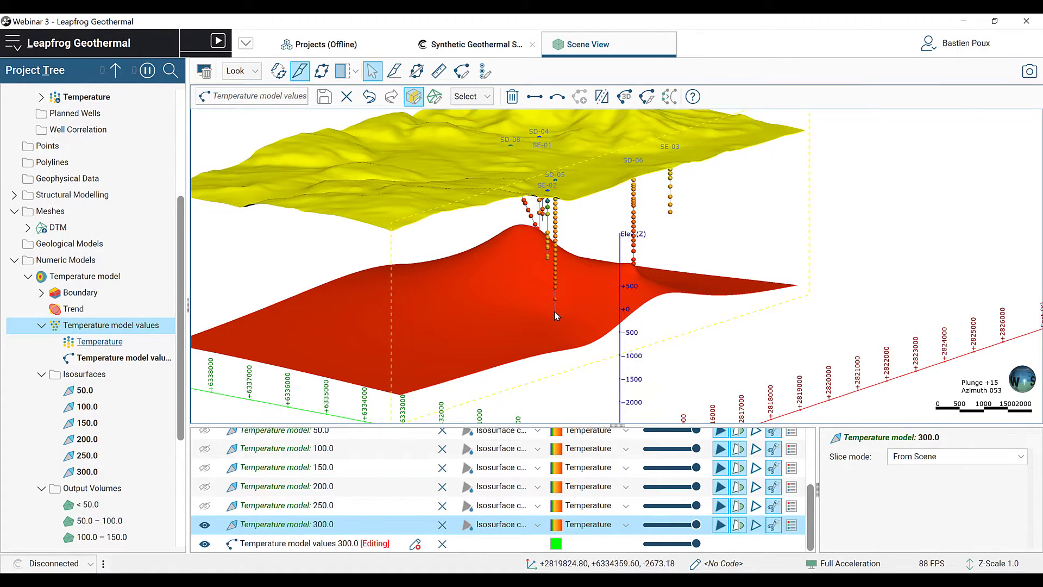
Clear the scene and collapse the Temperature model's contents in the project tree
click(205, 72)
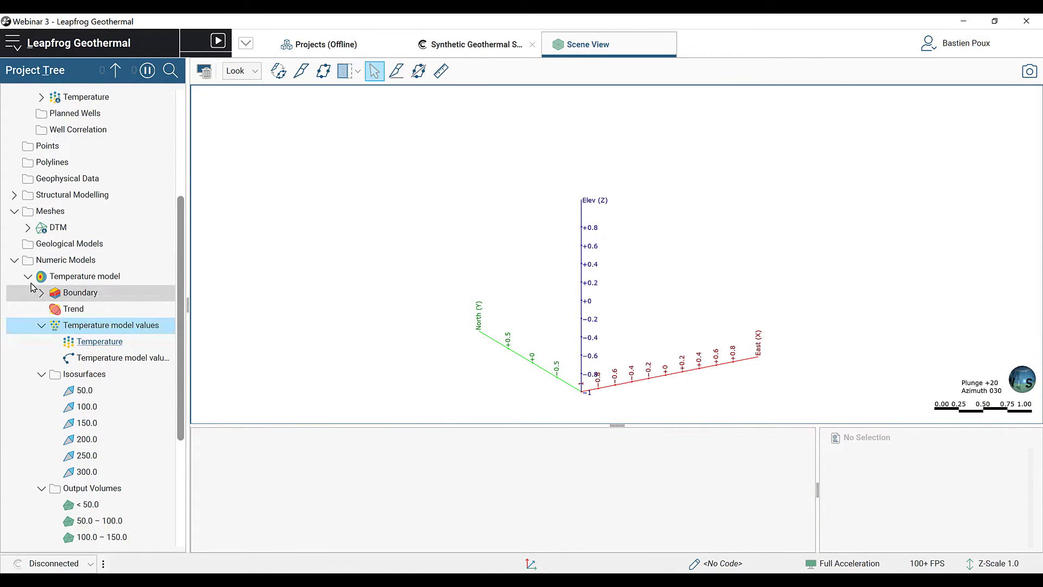
click(27, 276)
scroll(104, 348, up, 1)
scroll(80, 400, down, 1)
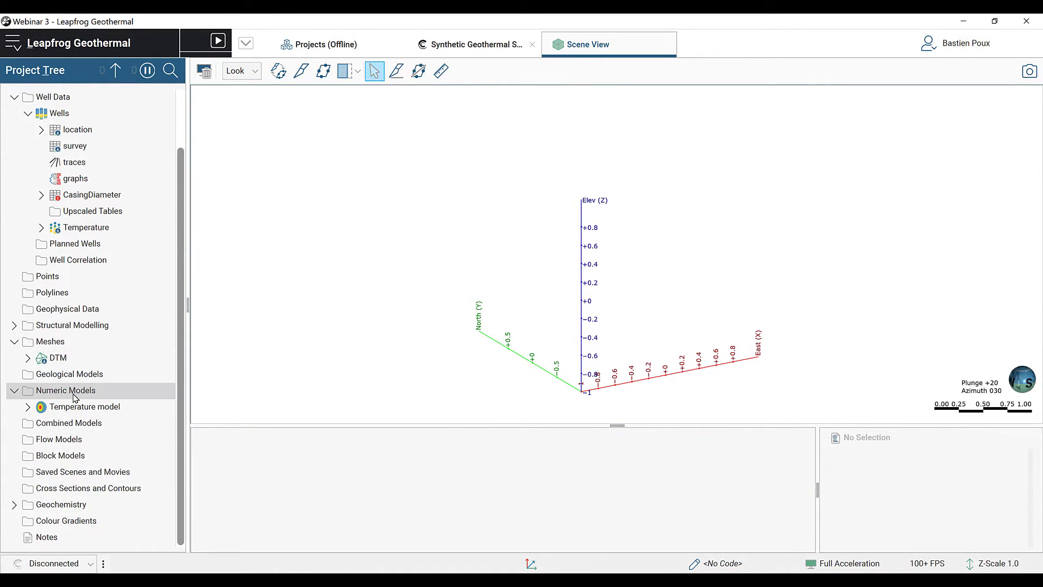
Copy the Temperature model interpolant as "Temperature model spheroidal"
right_click(65, 410)
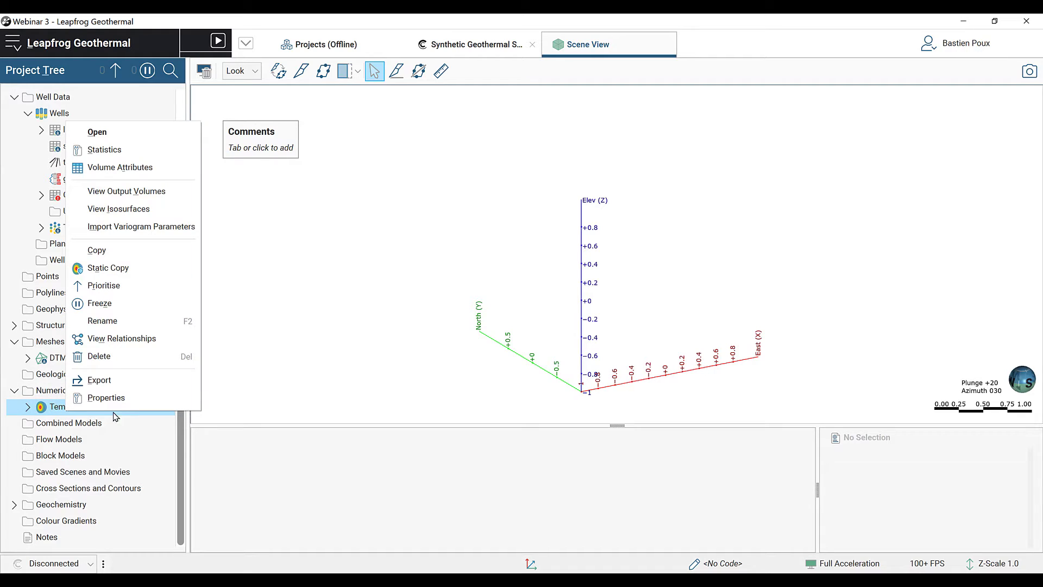
click(108, 268)
drag(531, 291, 499, 291)
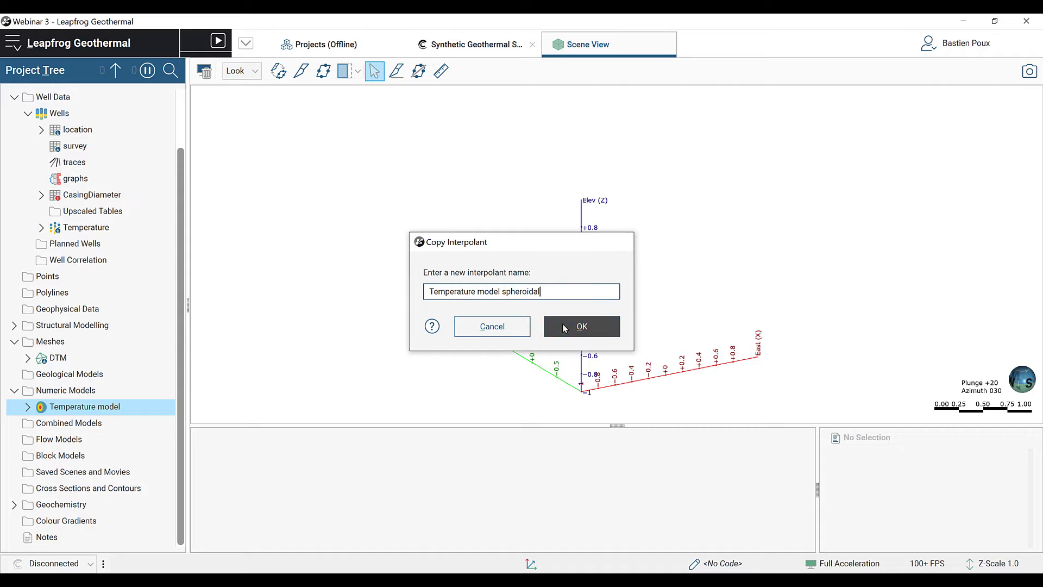
key(Return)
Set the interpolant type of Temperature model spheroidal to Spheroidal and apply the change
double_click(96, 423)
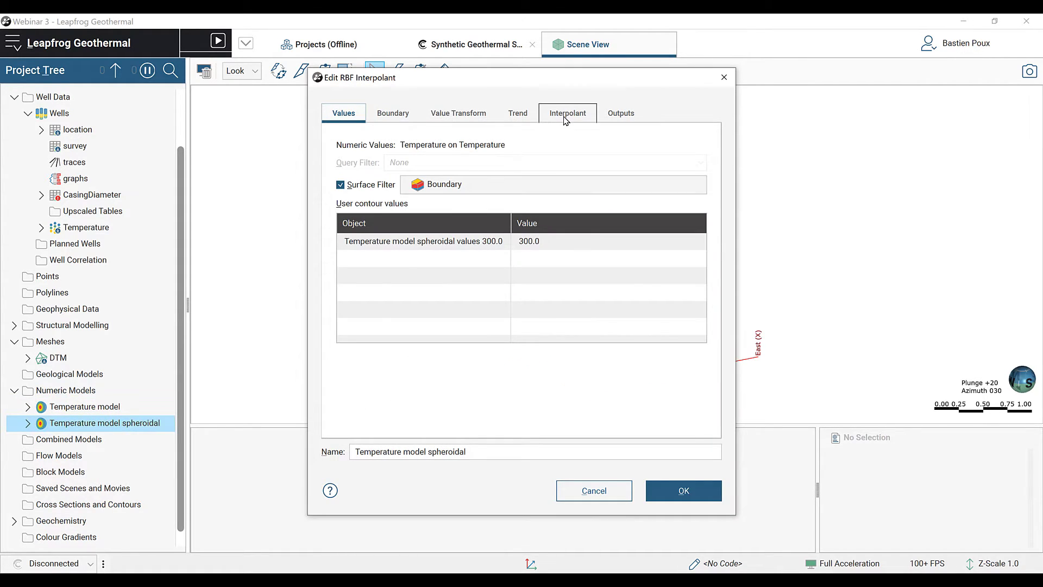
click(565, 115)
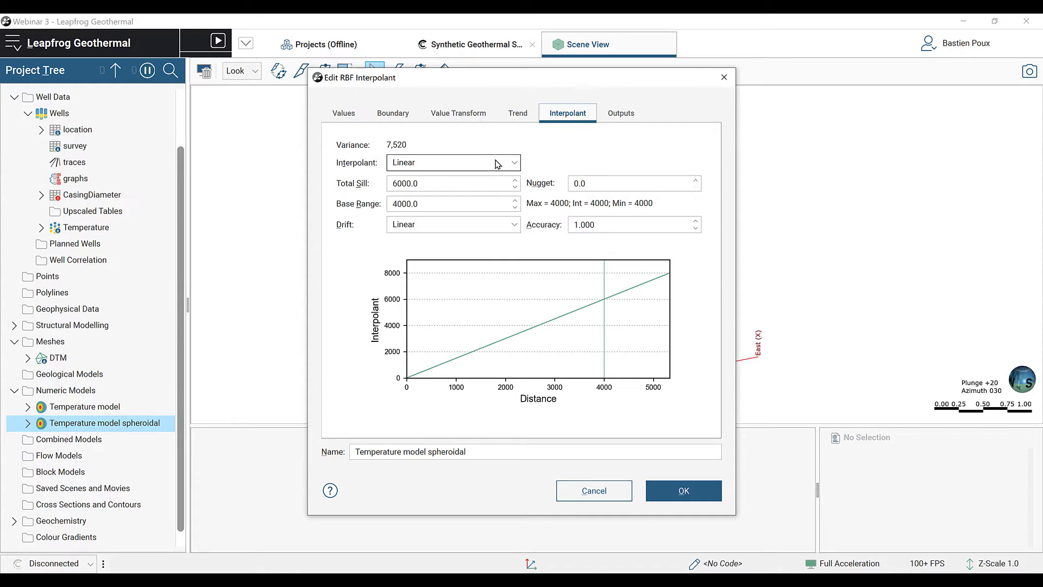
click(496, 164)
click(446, 196)
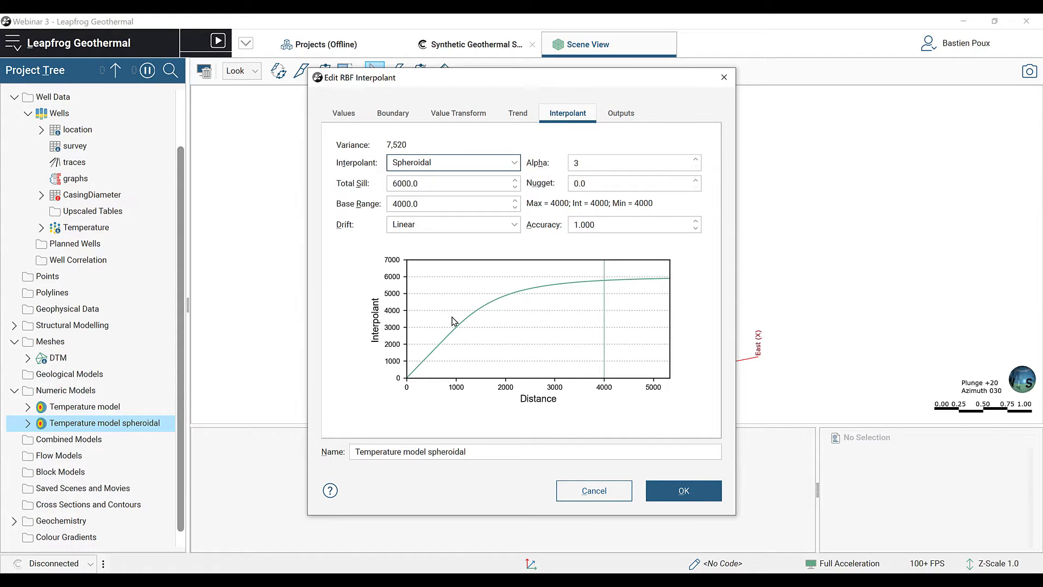
click(679, 489)
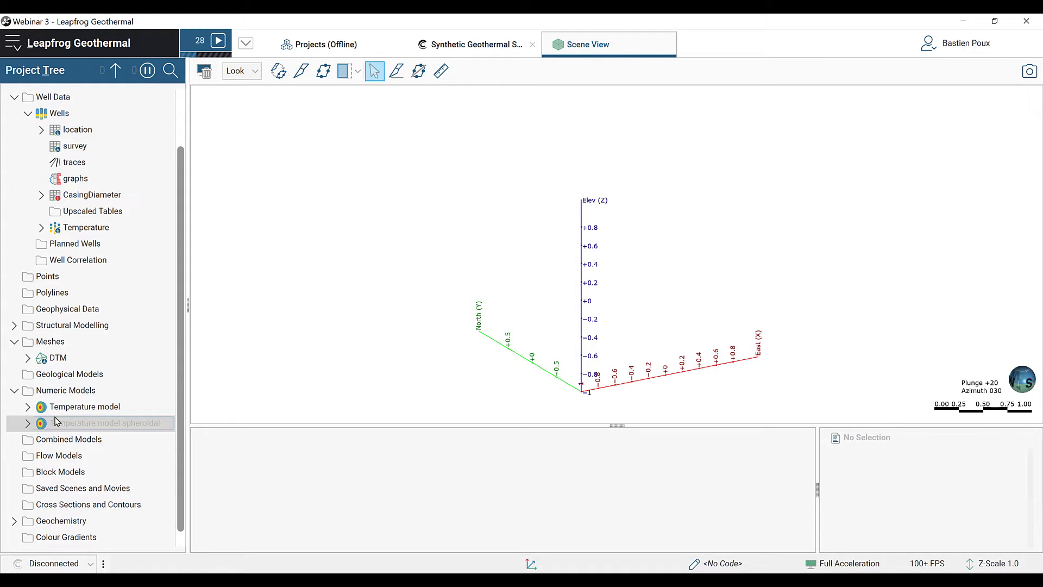
Display the 250 isosurfaces of both Temperature model and Temperature model spheroidal in the scene
click(27, 407)
scroll(28, 430, down, 5)
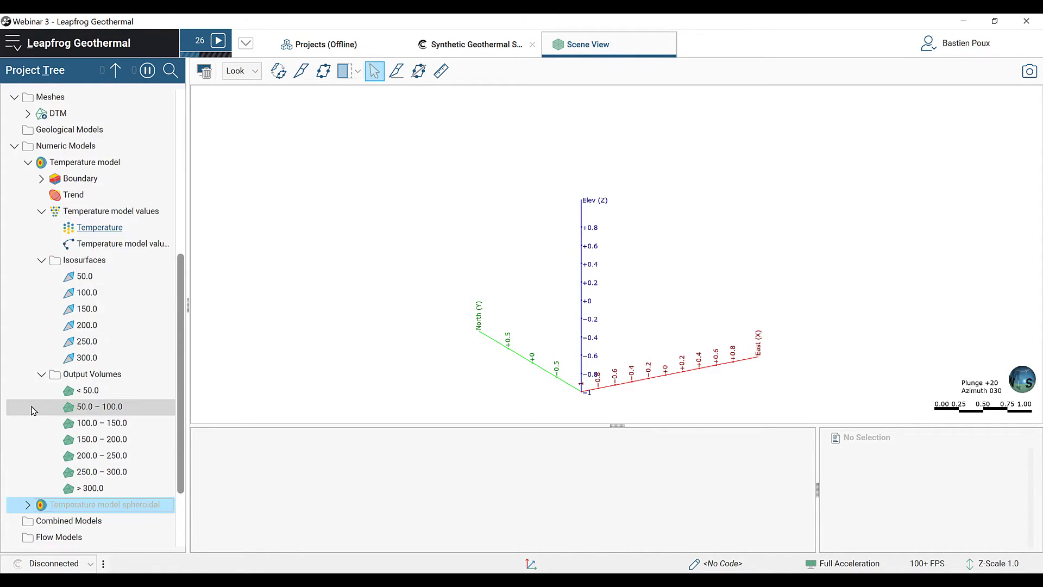
scroll(31, 413, down, 2)
click(28, 406)
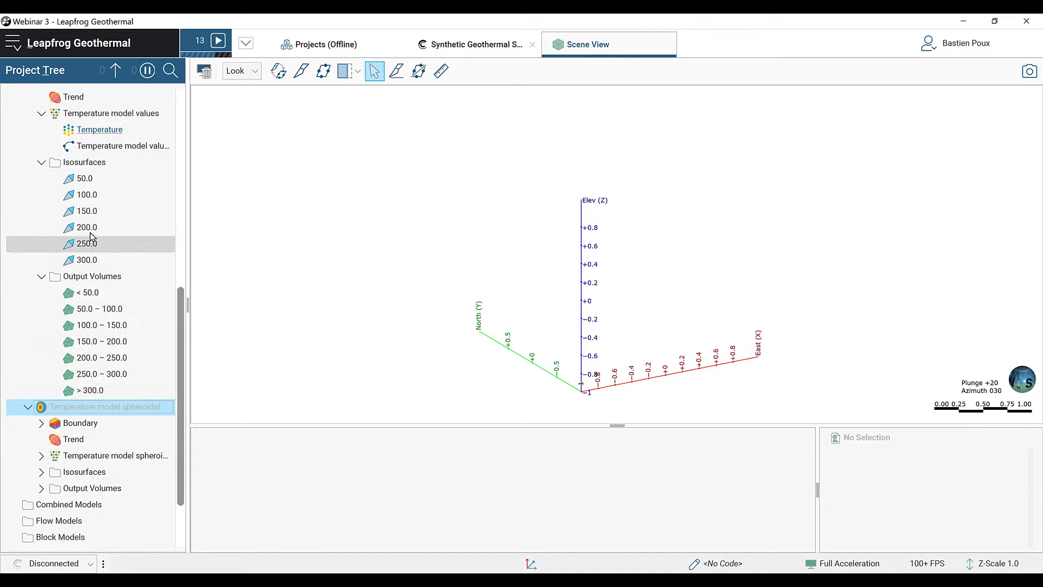
click(42, 472)
drag(87, 243, 407, 209)
scroll(133, 389, down, 3)
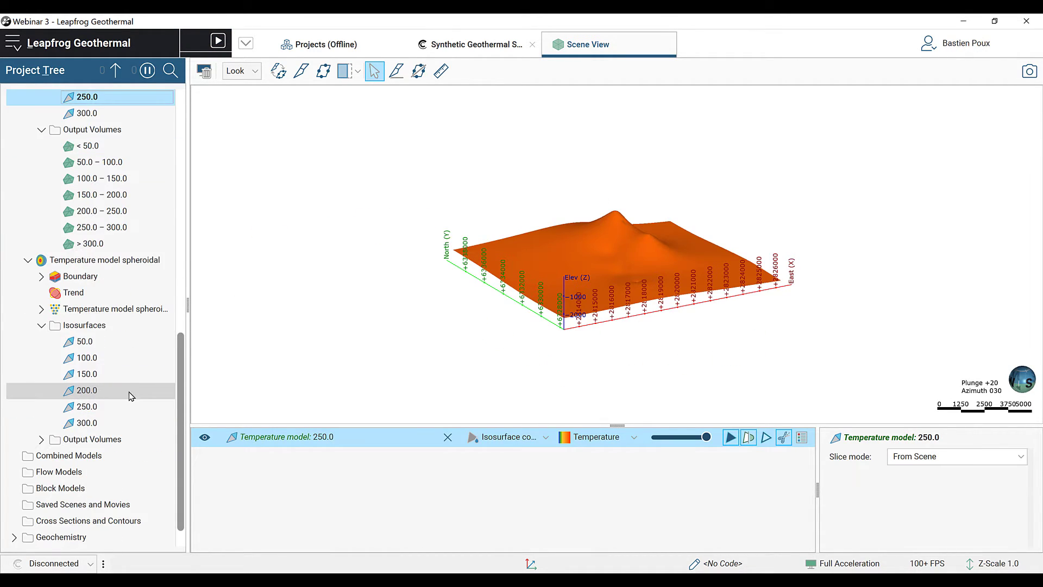
drag(87, 402, 585, 325)
Show the Temperature model 250 isosurface with edges only and compare its shape with the spheroidal one
drag(692, 319, 561, 319)
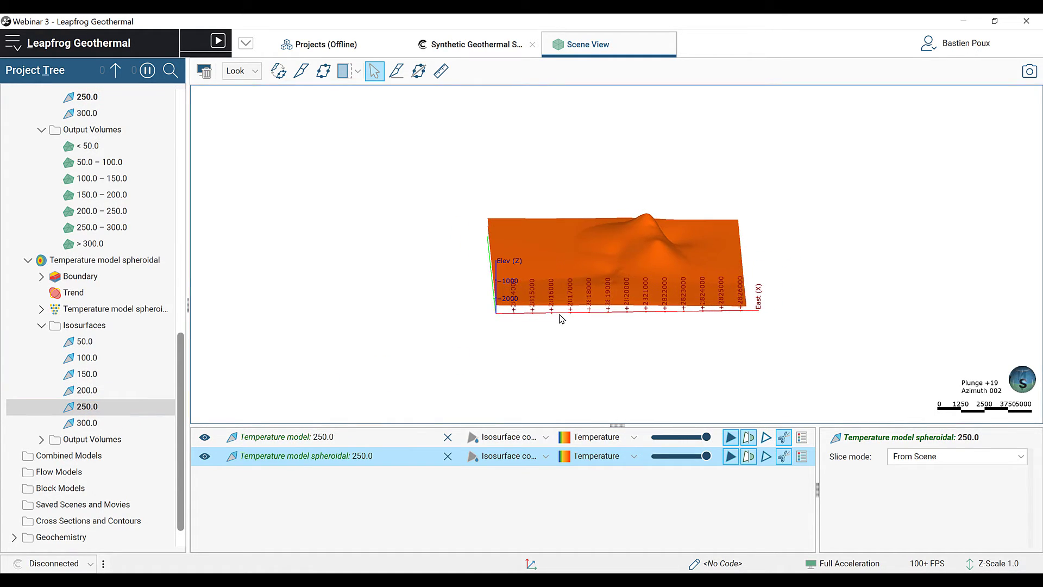
click(765, 438)
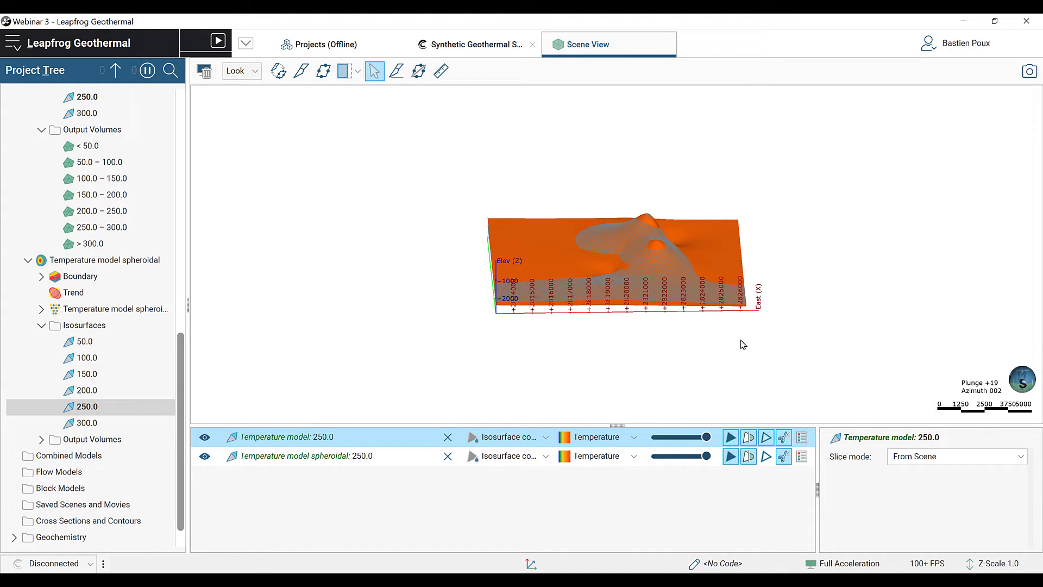
click(729, 437)
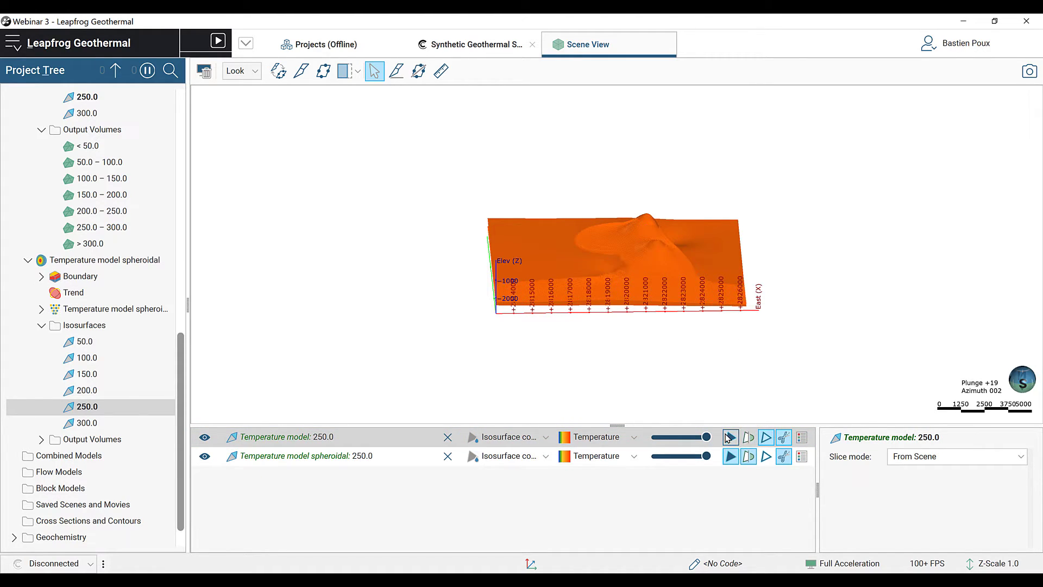
drag(720, 358, 592, 354)
scroll(652, 319, up, 5)
drag(693, 383, 771, 351)
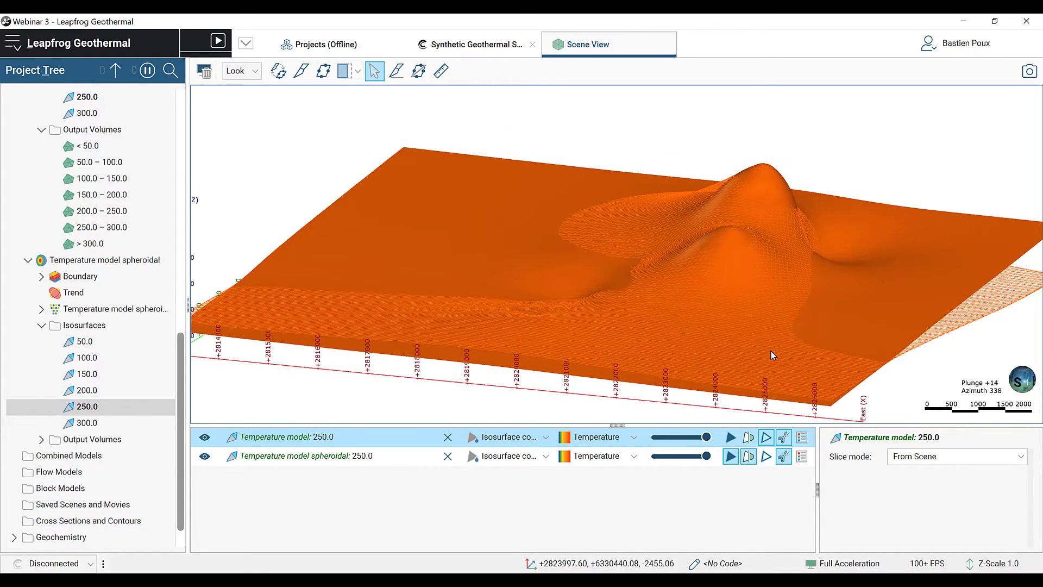
Set the base range of the Temperature model spheroidal interpolant to 1000, apply it and inspect the reshaped 250 isosurface
double_click(105, 260)
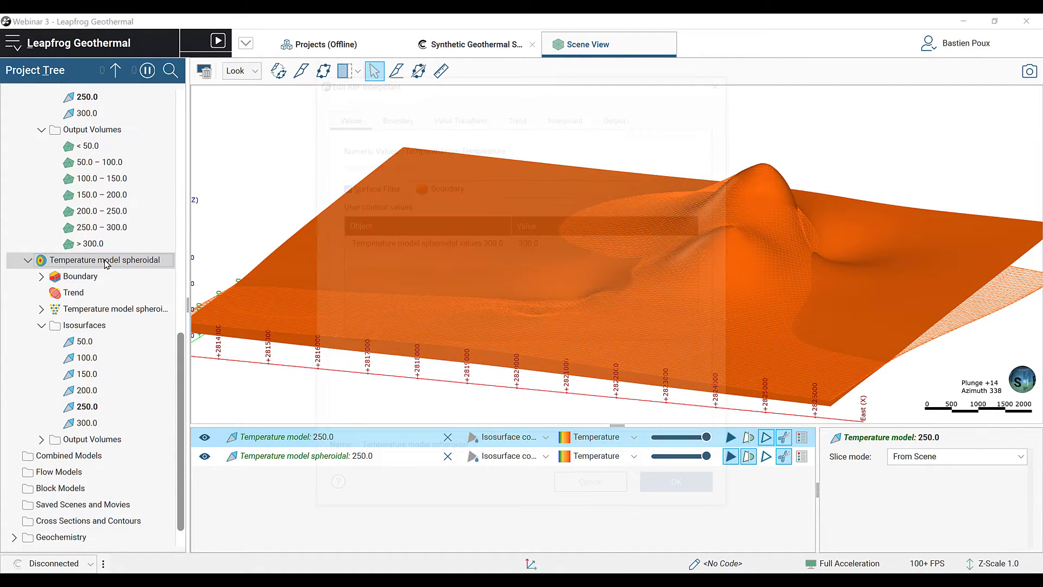
click(568, 113)
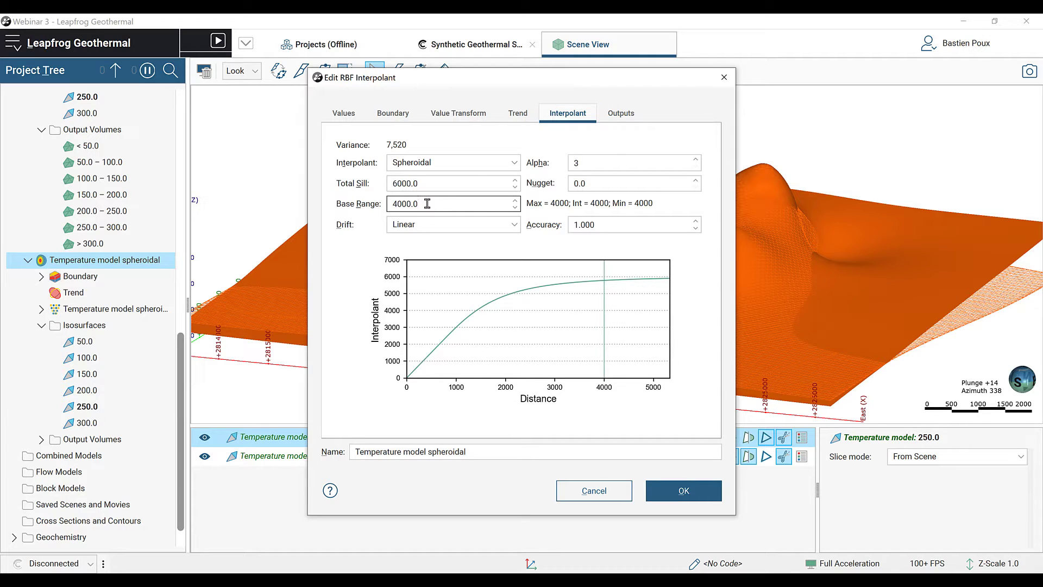
drag(423, 203, 384, 203)
click(686, 490)
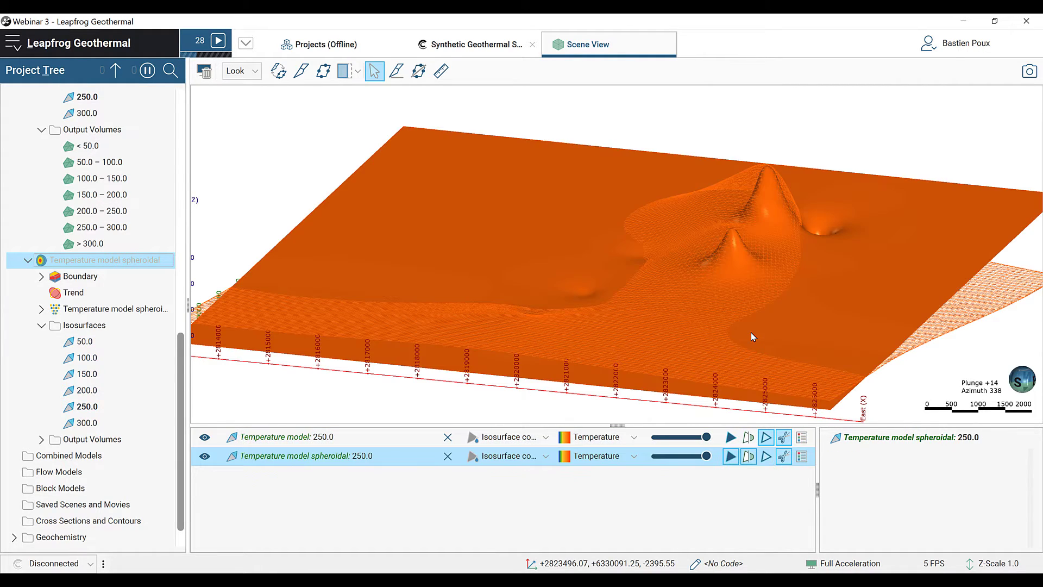
drag(800, 252, 625, 233)
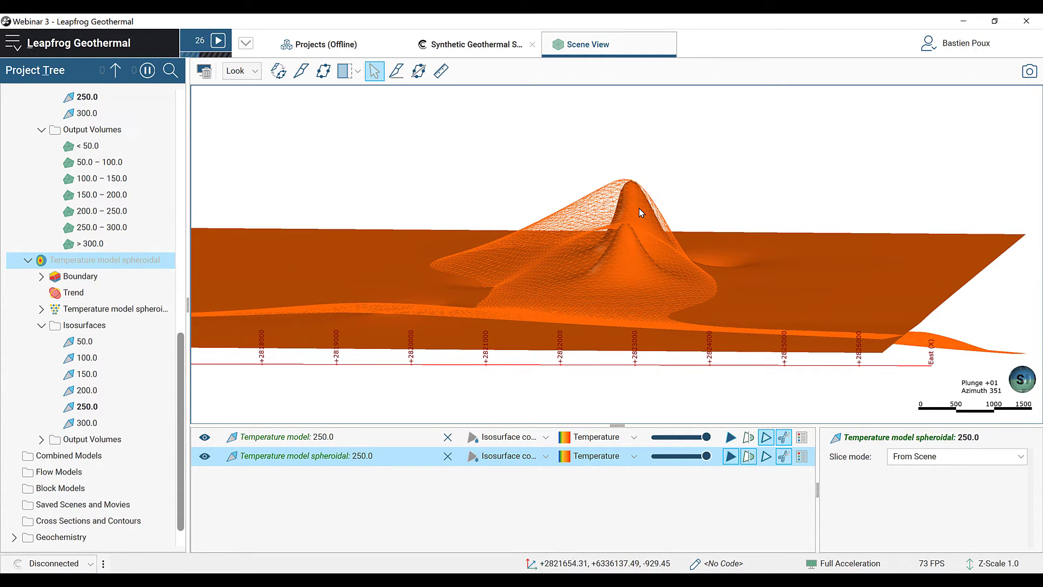
Add the wells' Temperature points to the scene and view them against the two 250 isosurfaces
scroll(126, 209, up, 8)
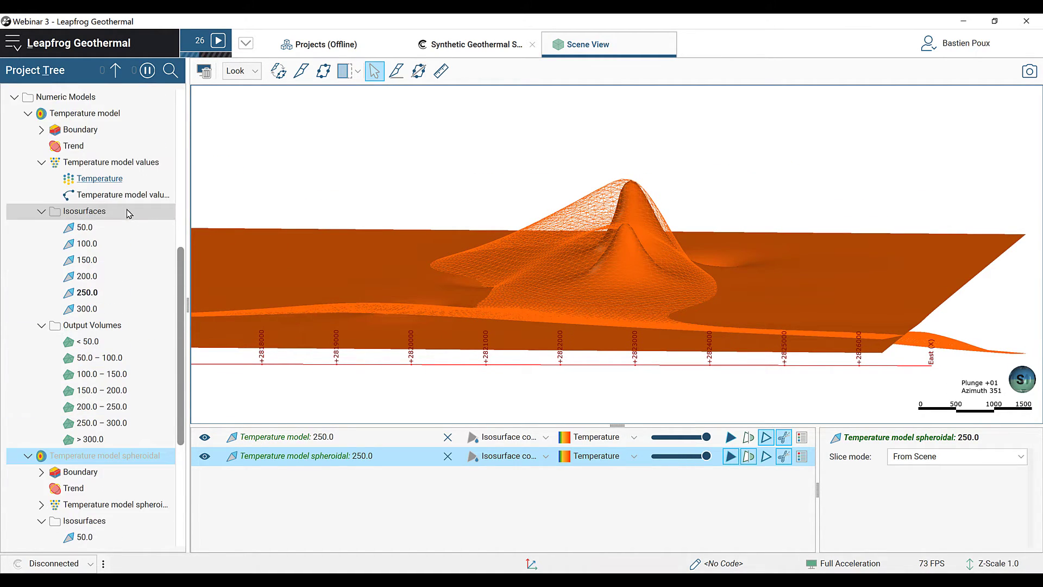
drag(86, 129, 501, 163)
drag(658, 309, 765, 315)
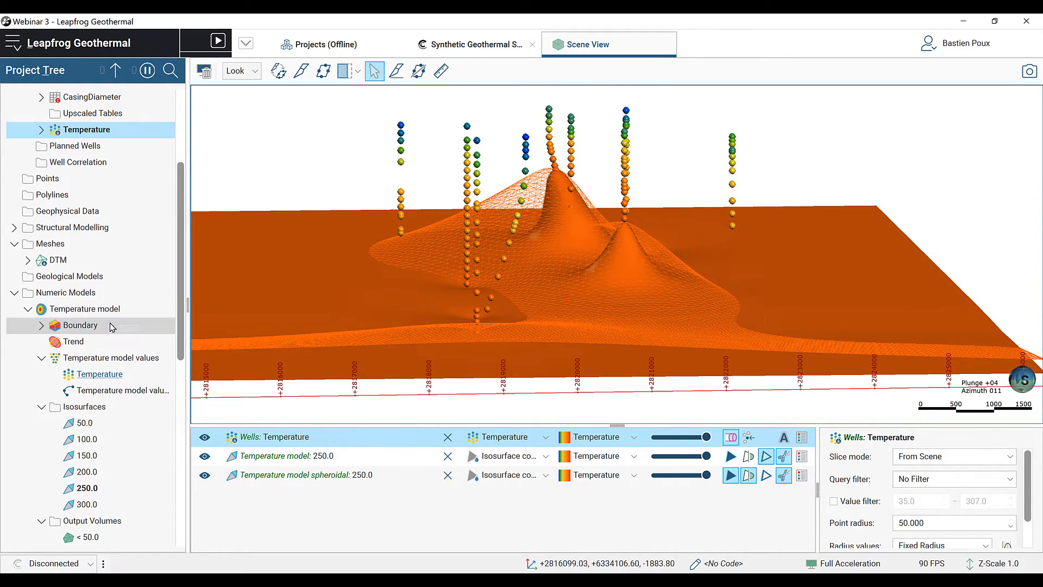
Set the base range of the Temperature model spheroidal interpolant to 40000
scroll(87, 309, down, 4)
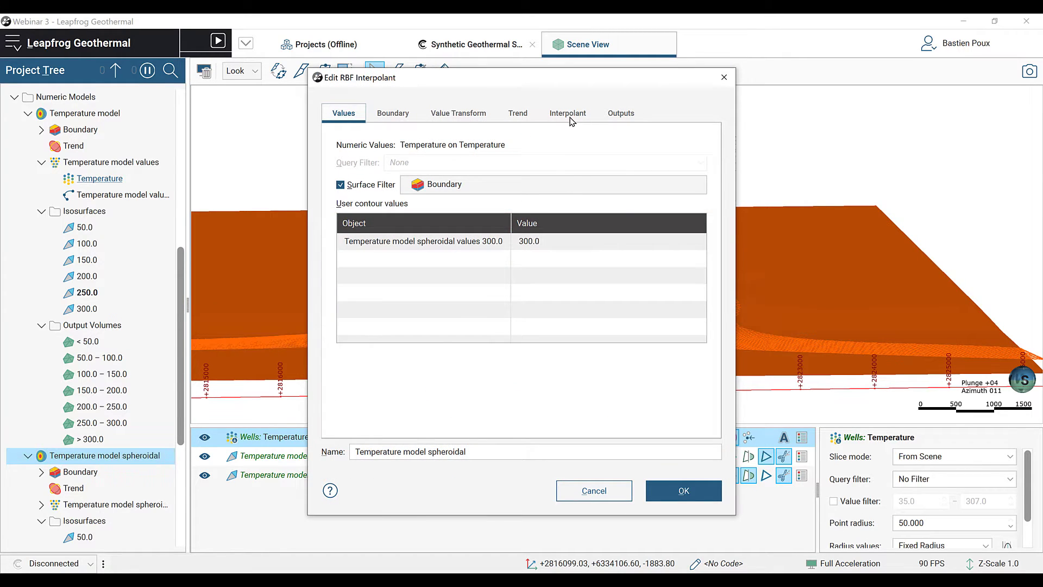
click(569, 119)
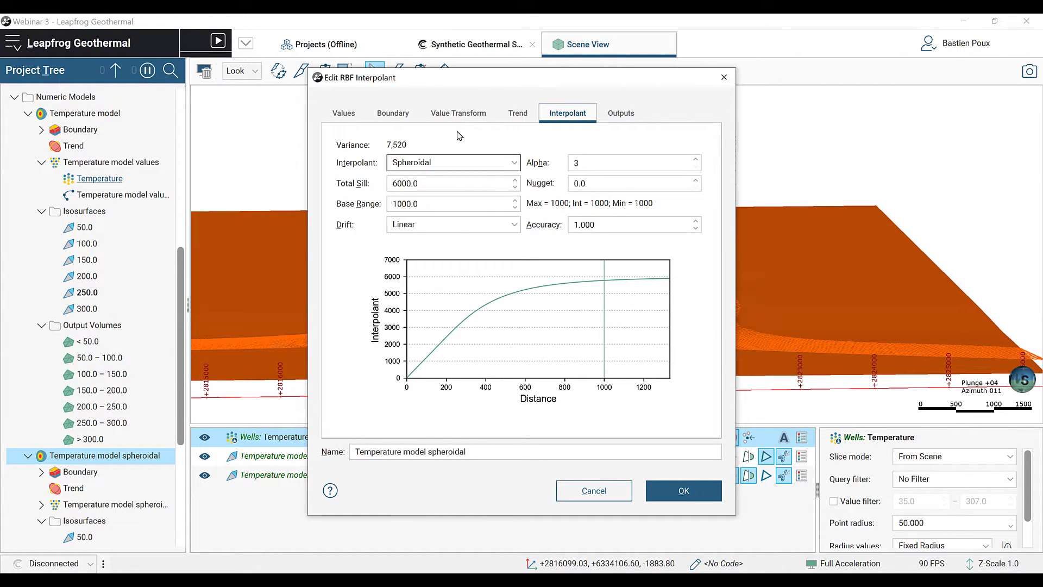
drag(482, 82, 213, 89)
drag(187, 201, 109, 202)
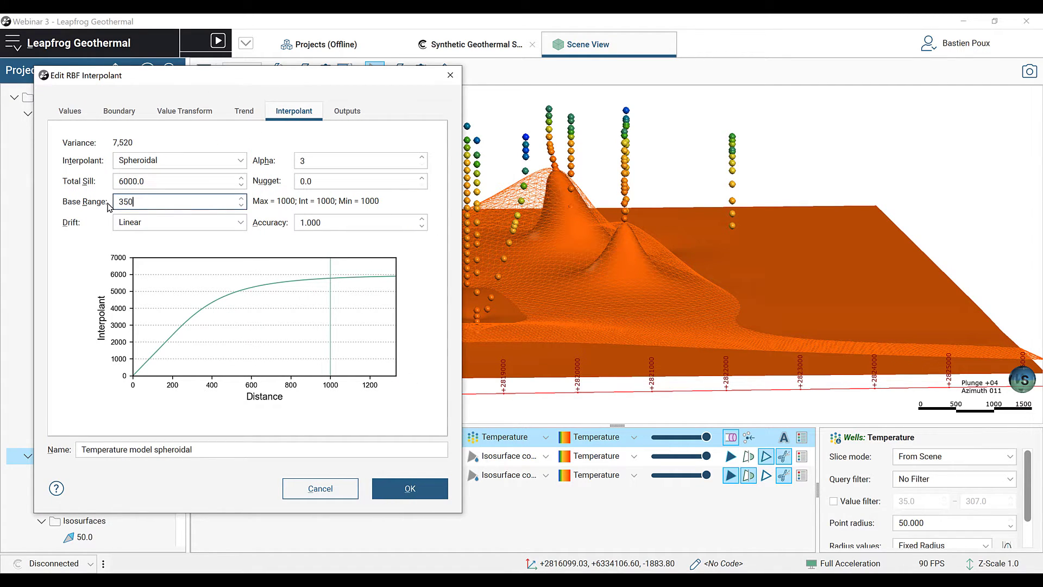
click(174, 224)
click(177, 228)
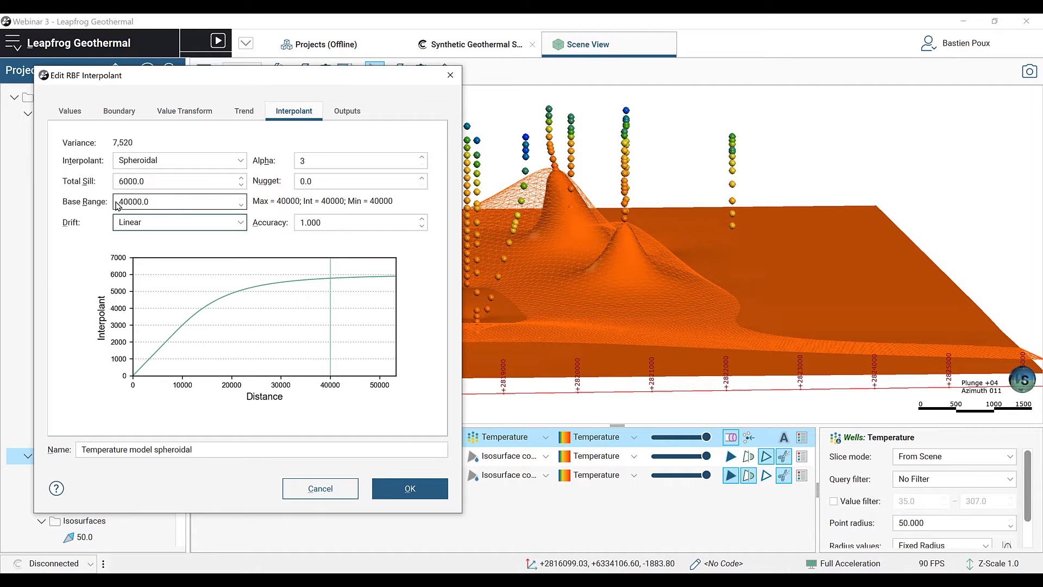
Measure the distance between the northernmost and southernmost wells in plan view, and apply the edited spheroidal interpolant
scroll(586, 252, down, 3)
middle_drag(587, 252, 854, 292)
drag(854, 292, 804, 374)
click(300, 117)
drag(329, 75, 301, 115)
click(442, 72)
key(d)
drag(740, 144, 618, 382)
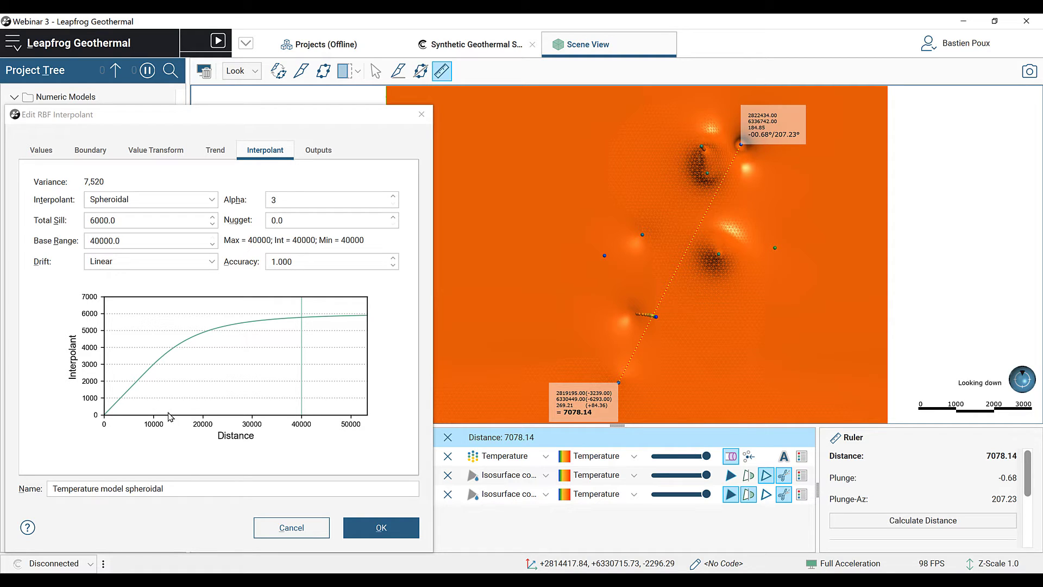
click(383, 527)
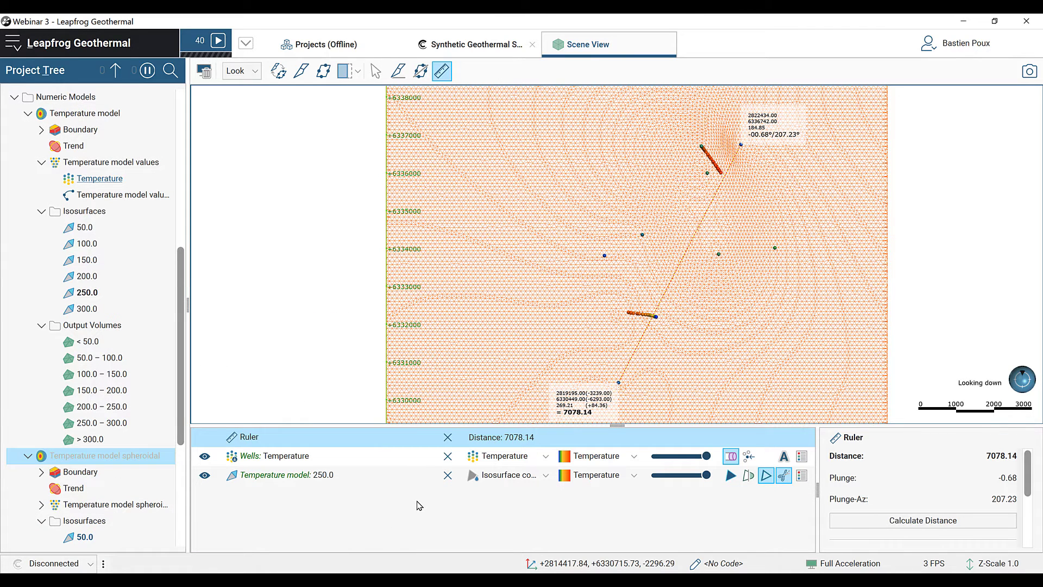
Compare the Temperature model and Temperature model spheroidal 250 isosurfaces from the side by toggling their visibility
click(380, 77)
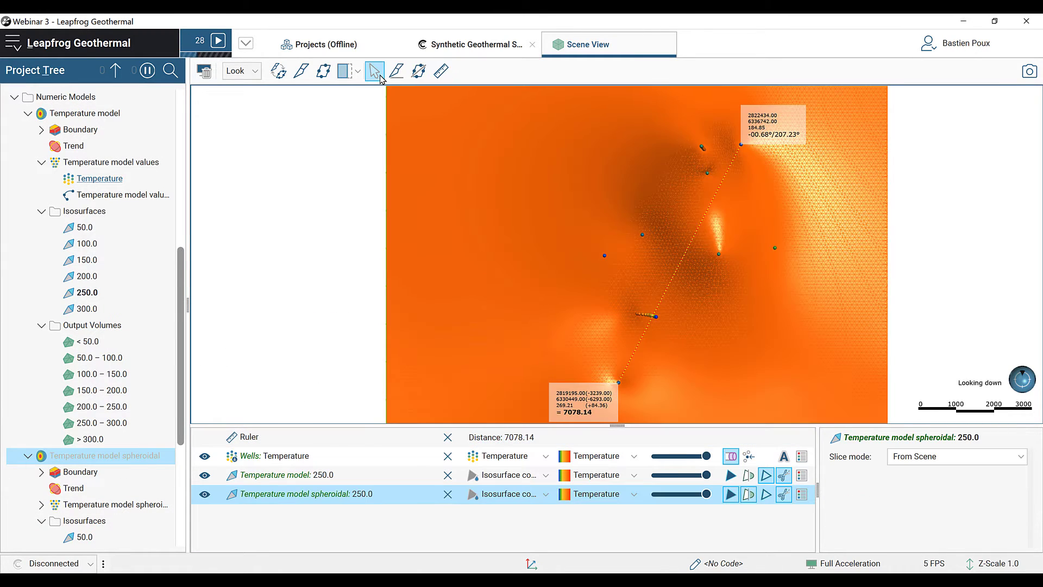
drag(709, 321, 697, 262)
scroll(755, 253, up, 5)
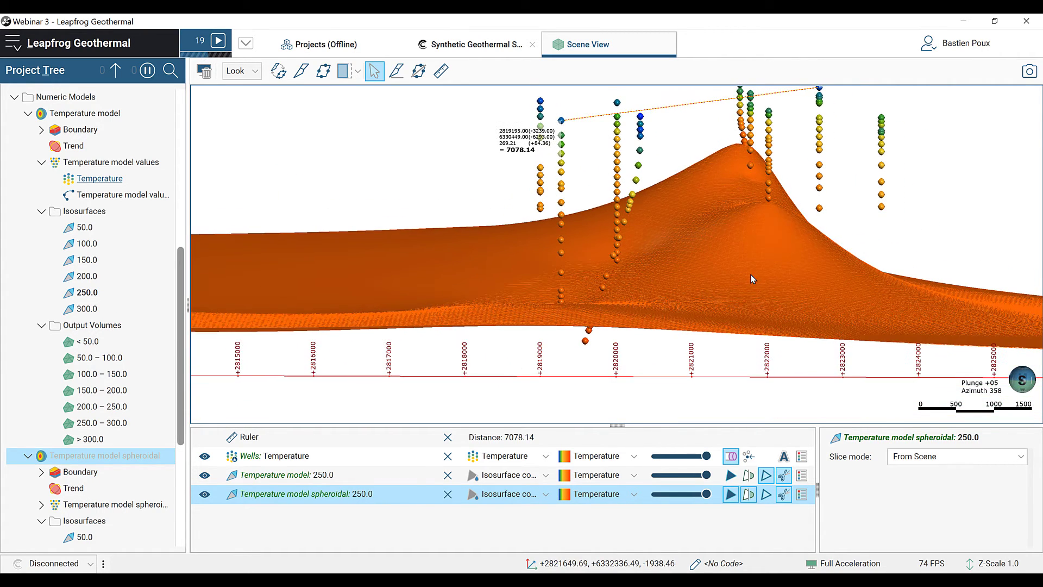
click(201, 479)
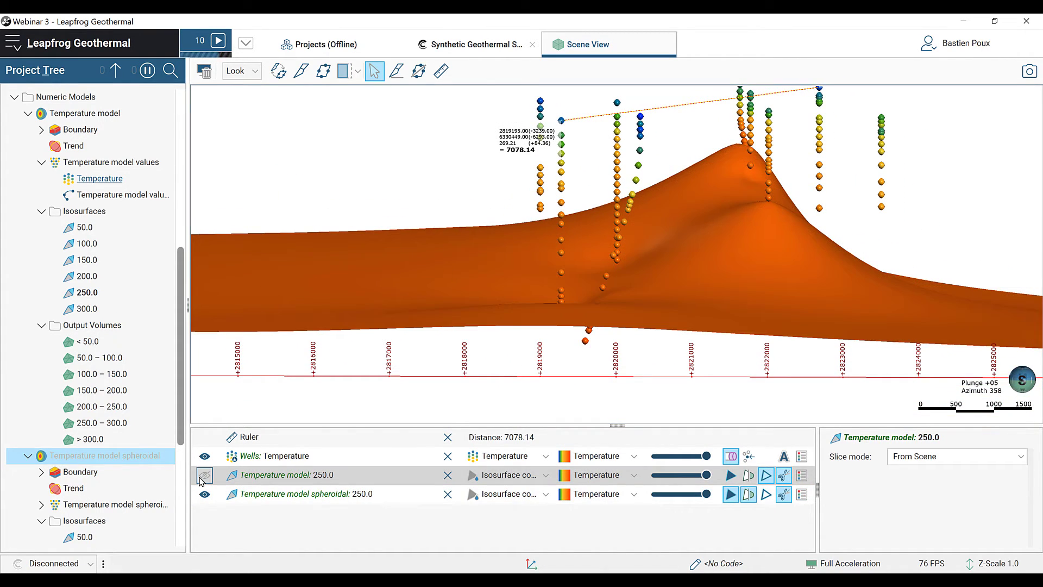
click(199, 495)
click(200, 495)
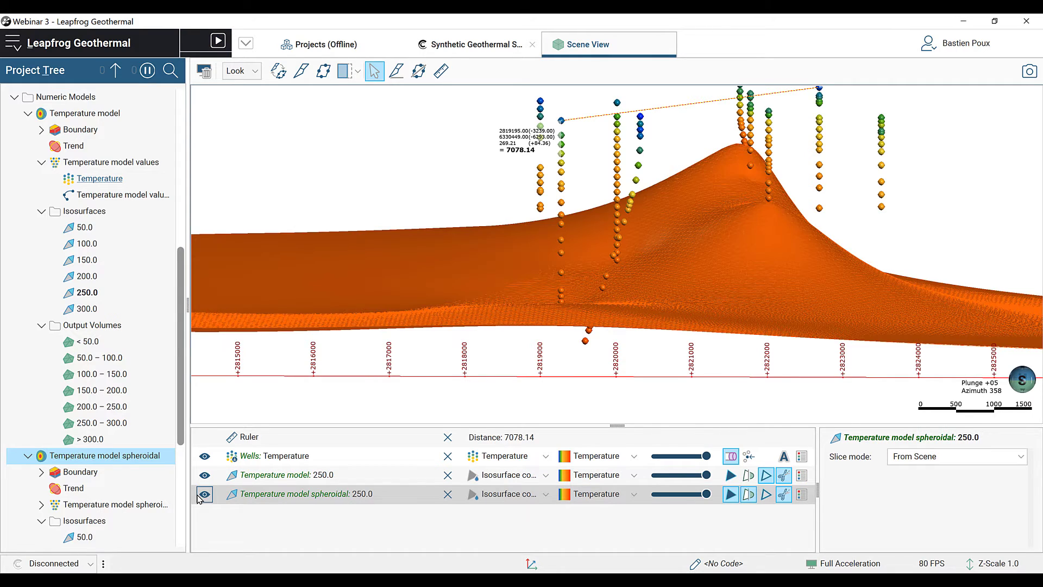
Remove the ruler measurement from the scene
scroll(745, 231, down, 3)
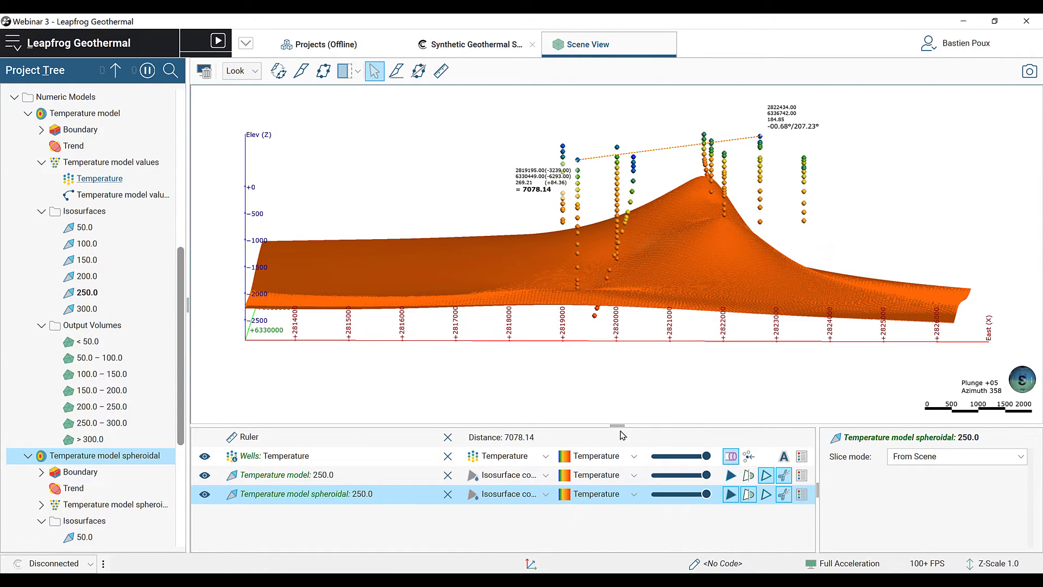
click(457, 438)
click(448, 438)
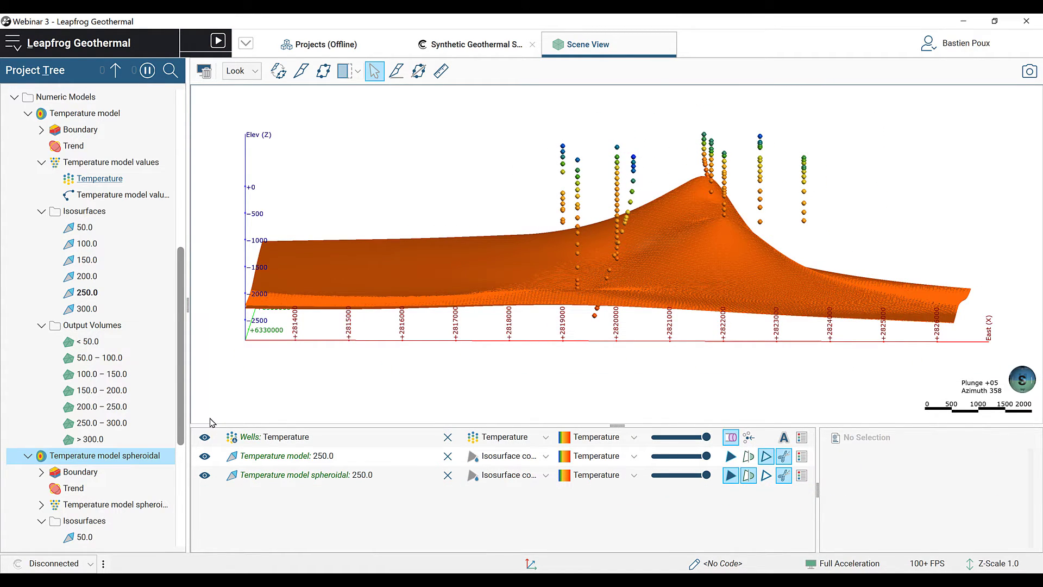
drag(384, 300, 463, 323)
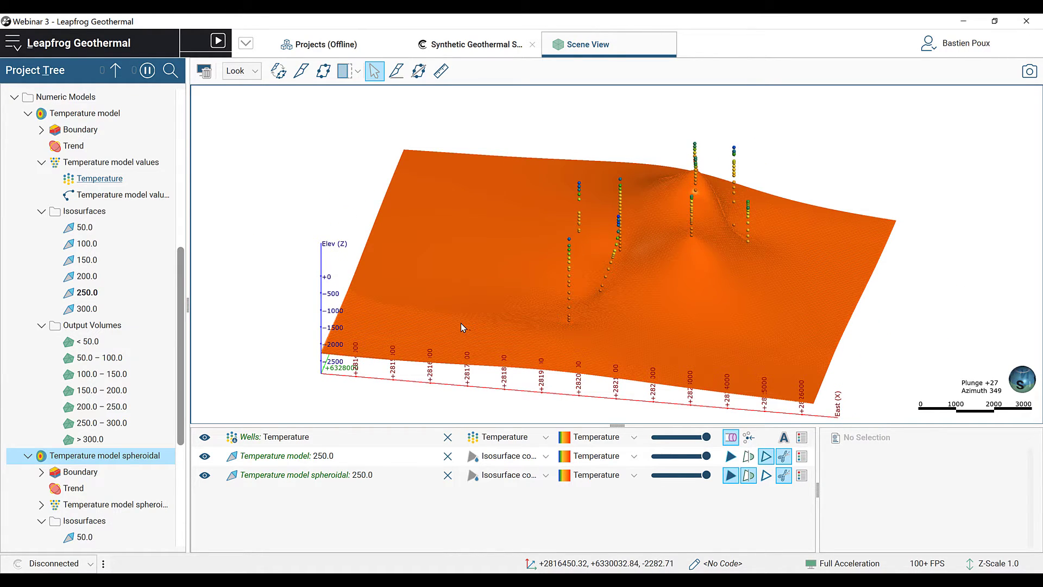
Import the mesh file Fault surface.msh with the default cleanup options
scroll(112, 308, up, 5)
right_click(71, 294)
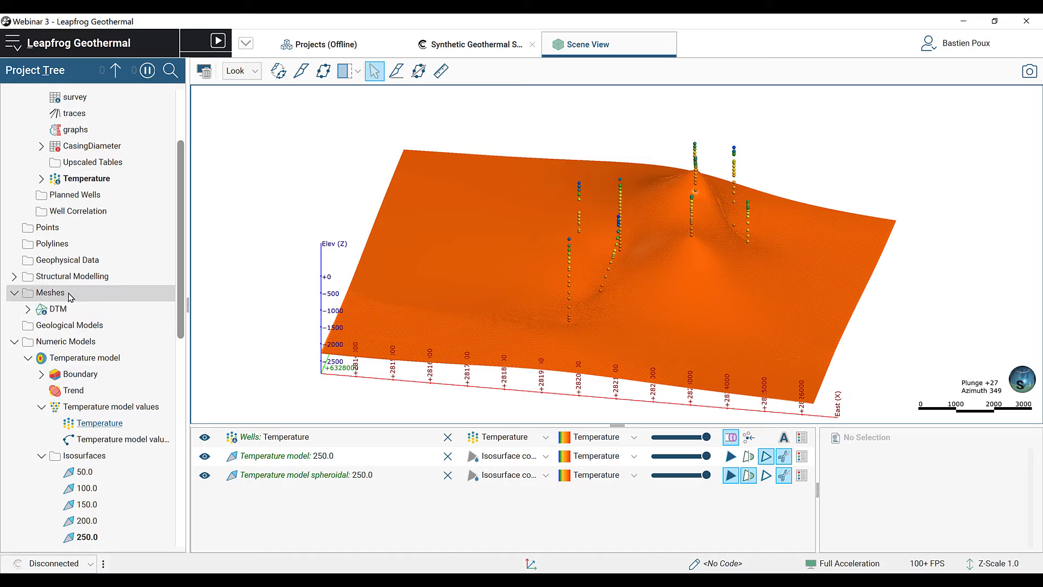
click(114, 305)
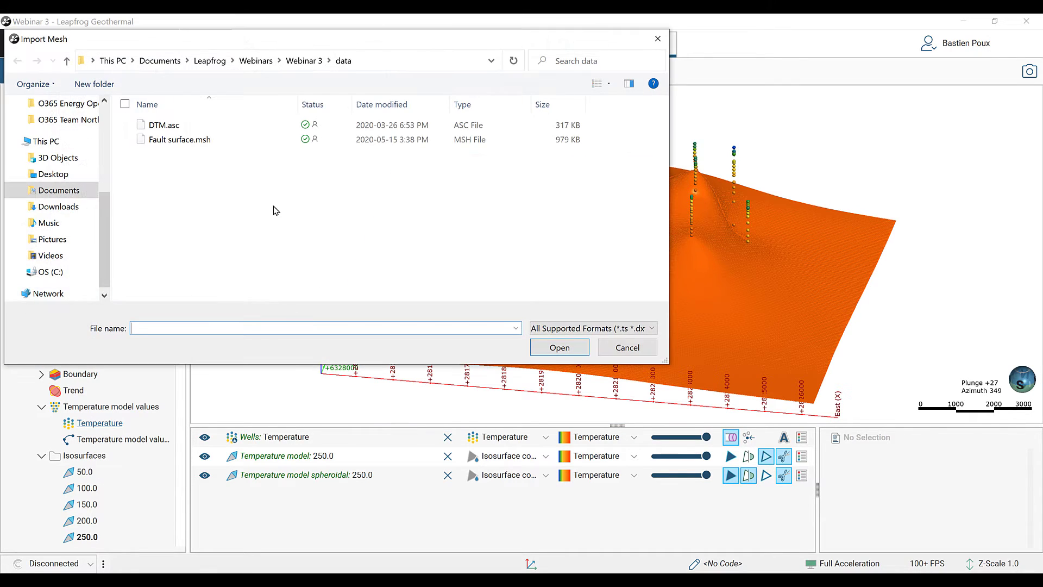
double_click(174, 141)
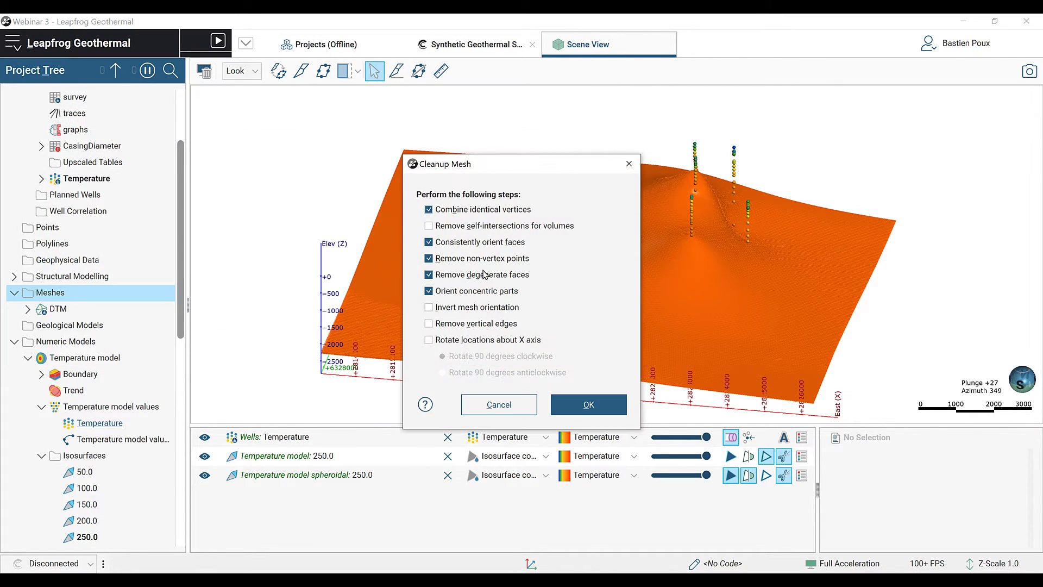
click(572, 402)
Add the Fault surface mesh to the scene and examine its position relative to the wells and isosurfaces
drag(73, 325, 511, 236)
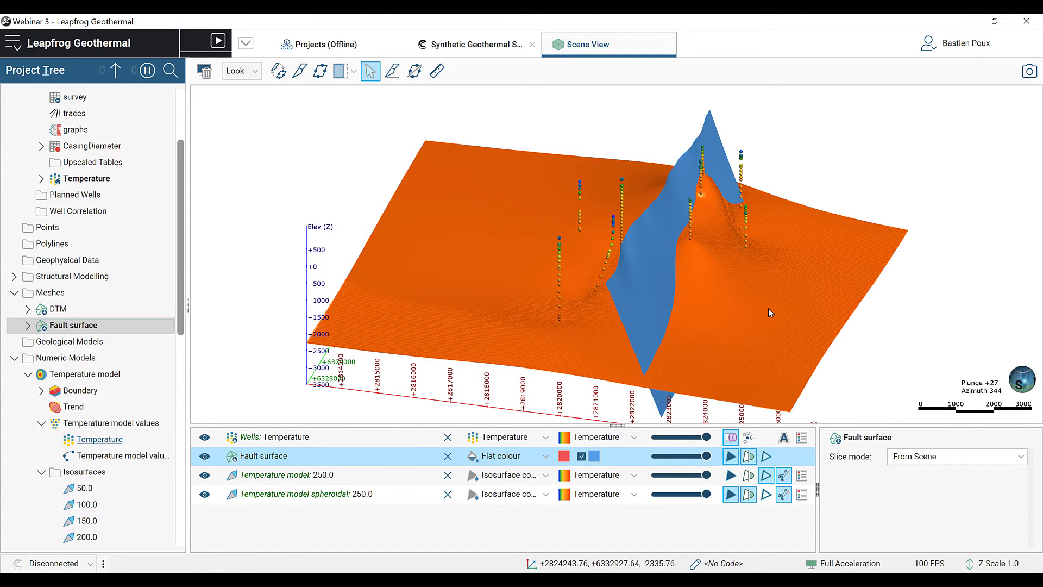
drag(761, 312, 633, 305)
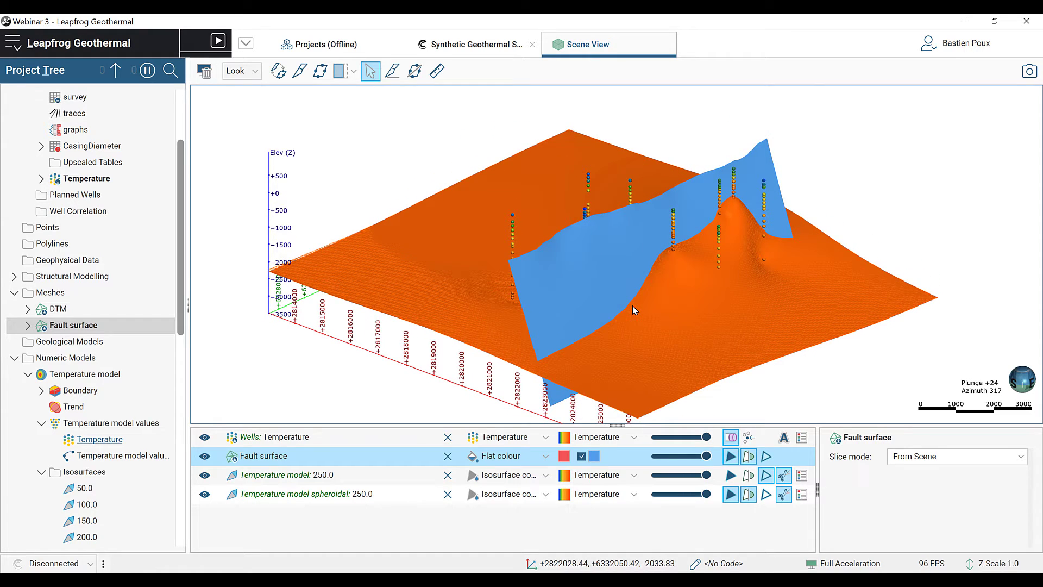
drag(587, 290, 698, 163)
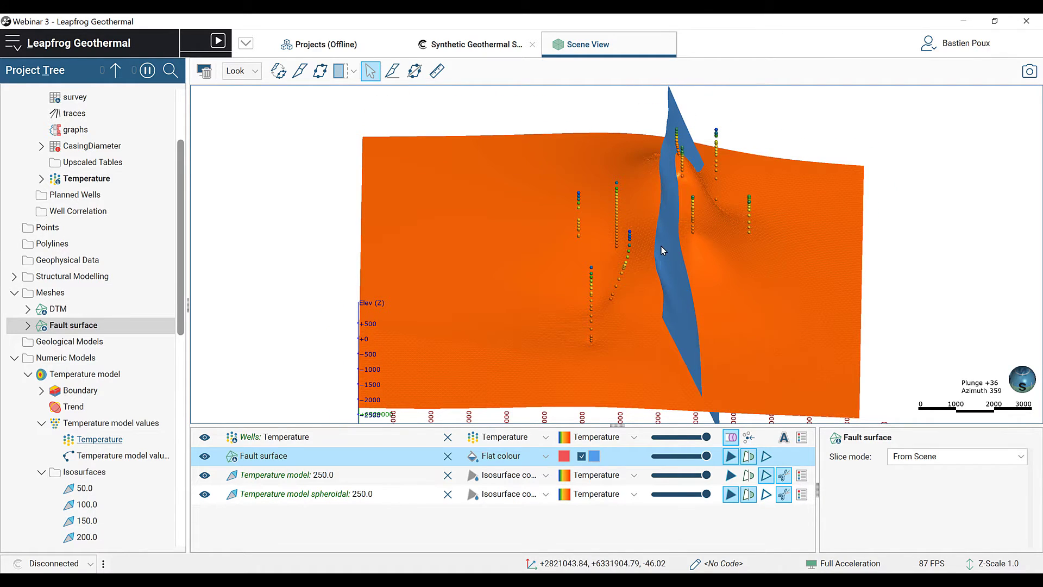
Cut the scene with a vertical east-west slice across the fault surface, at a dip azimuth of about 0.7
key(d)
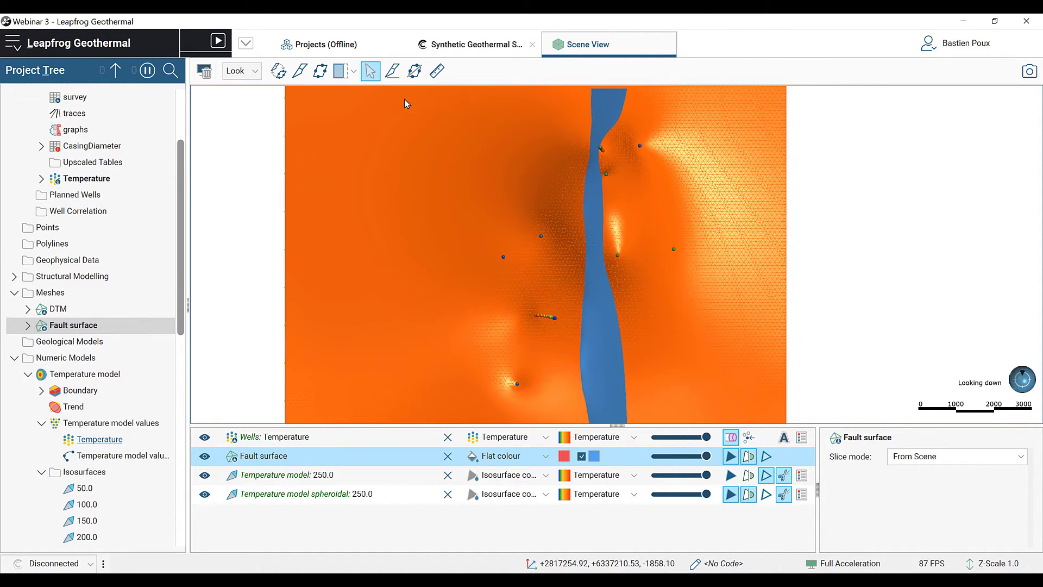
click(392, 71)
drag(785, 223, 843, 253)
scroll(588, 219, up, 5)
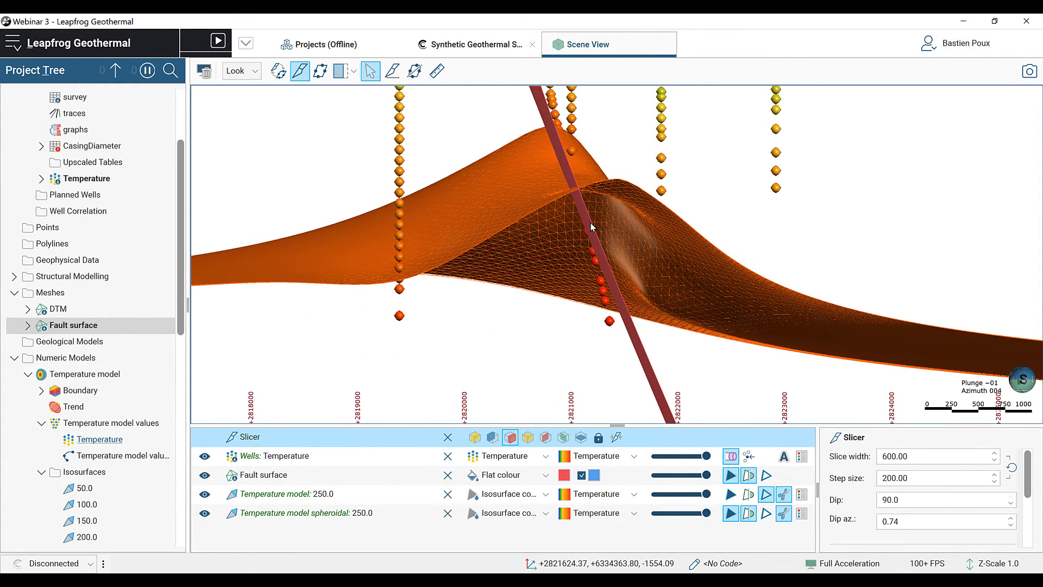
Draw a plane along the sliced fault surface, dipping about 68° towards azimuth 94° with a pitch of about 179°
click(415, 71)
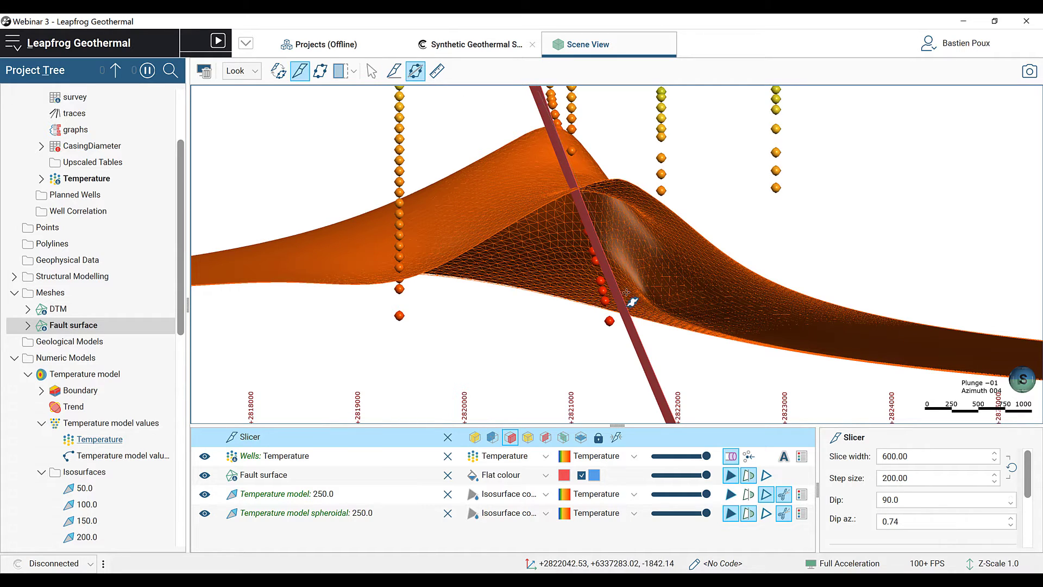
drag(658, 382, 653, 378)
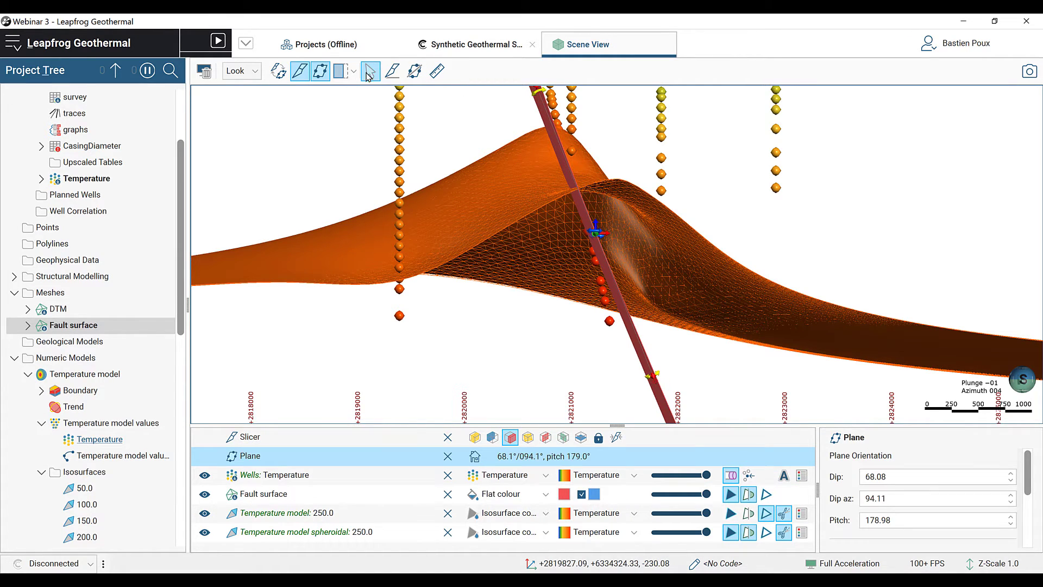
drag(733, 218, 605, 266)
scroll(618, 266, down, 5)
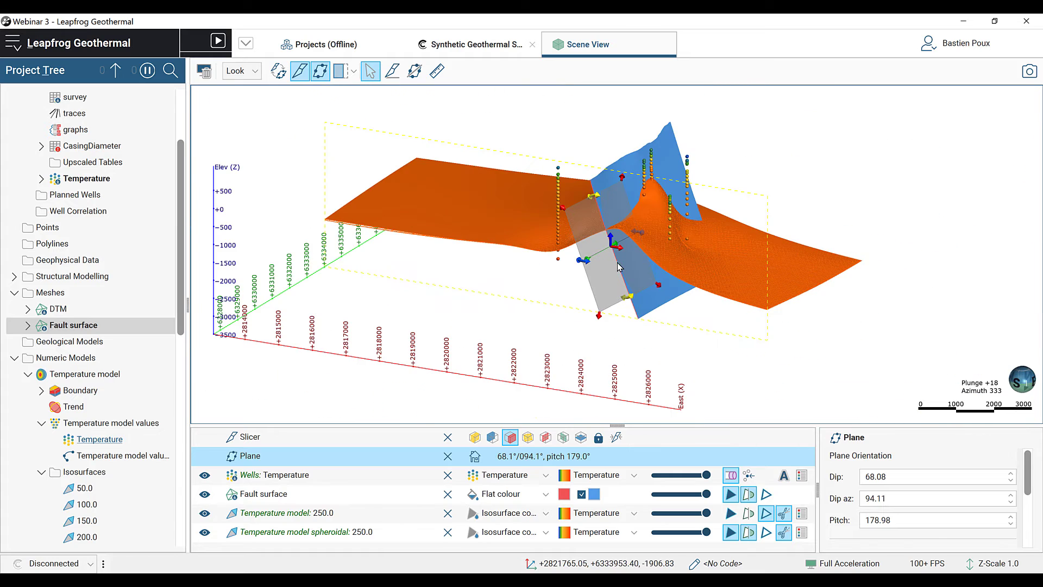
Enlarge the drawn plane along the fault surface and check that the two align
drag(683, 290, 540, 256)
drag(694, 194, 793, 190)
drag(586, 318, 558, 201)
right_drag(520, 233, 601, 161)
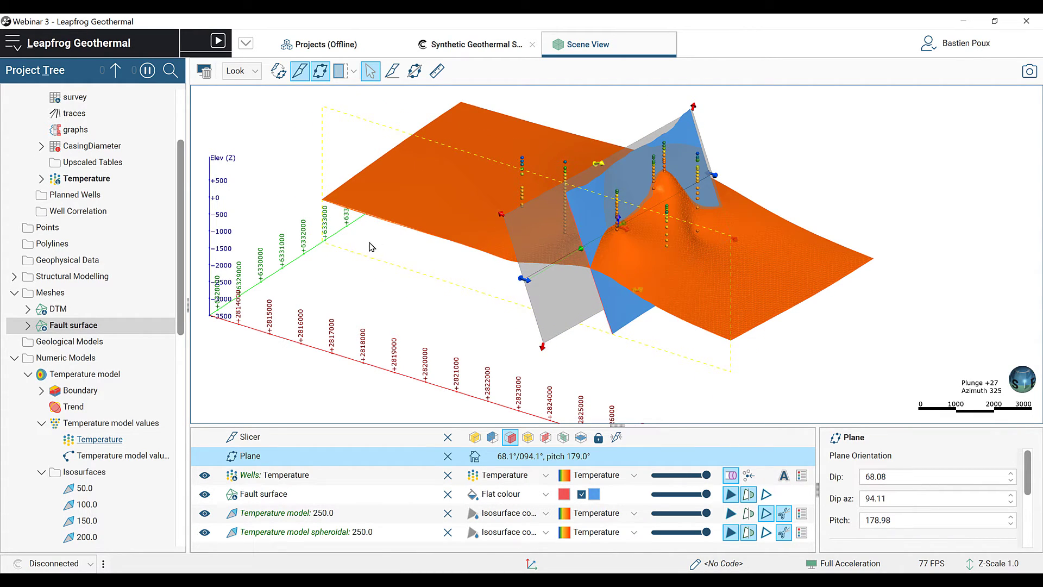
Set the Temperature model's global trend from the drawn plane: dip 68.08, dip azimuth 94.11, pitch 178.98, with ellipsoid ratios 3, 3, 1
scroll(177, 361, down, 5)
scroll(71, 217, up, 2)
click(72, 231)
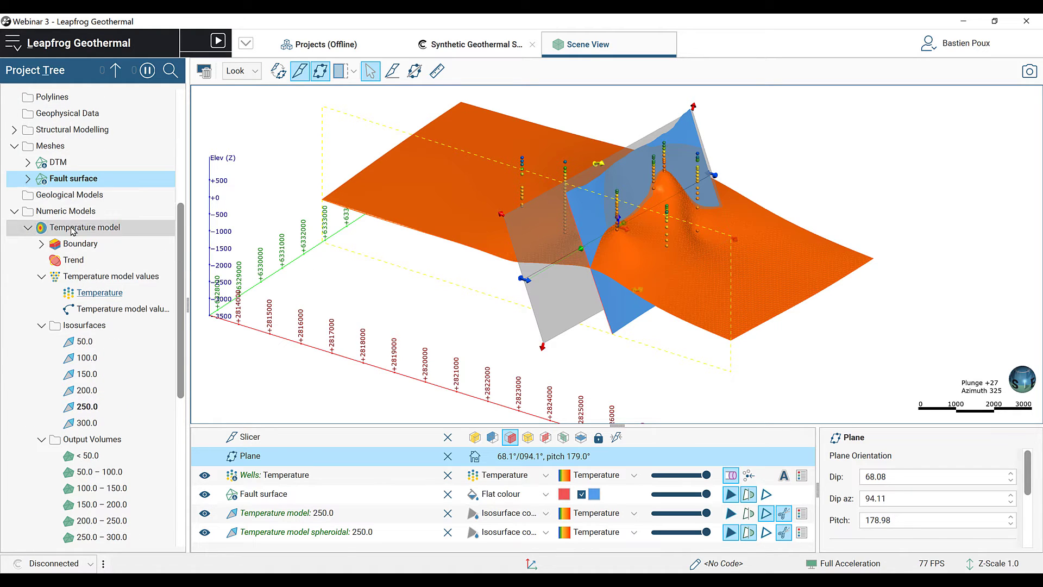
double_click(136, 239)
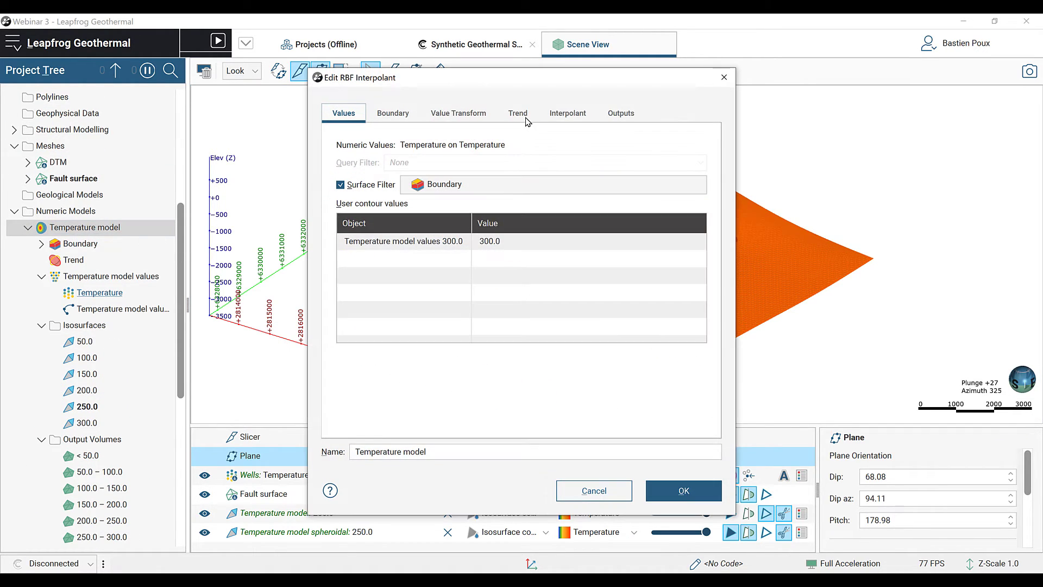
click(522, 117)
click(523, 239)
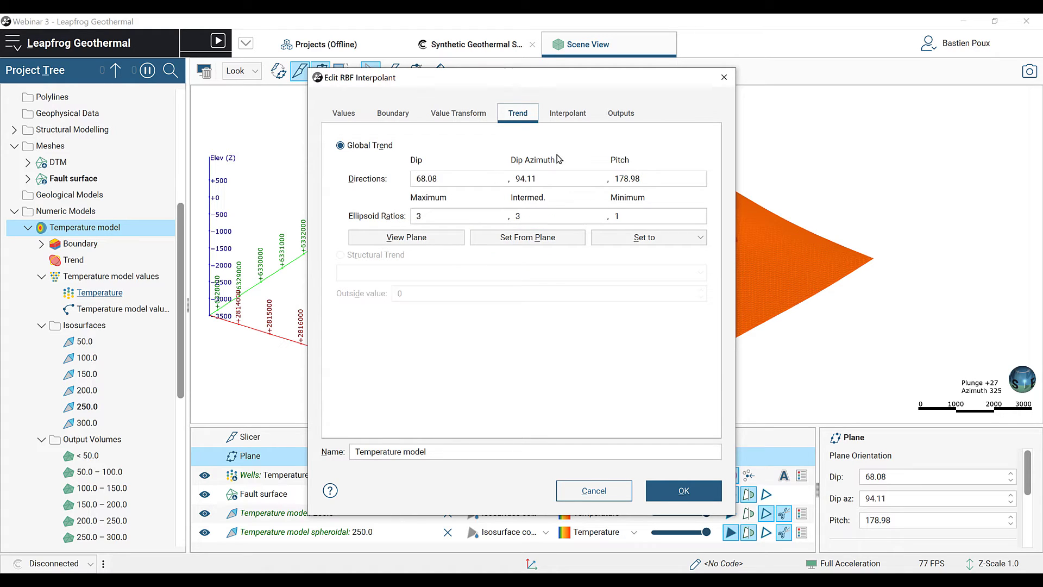
drag(554, 88, 337, 99)
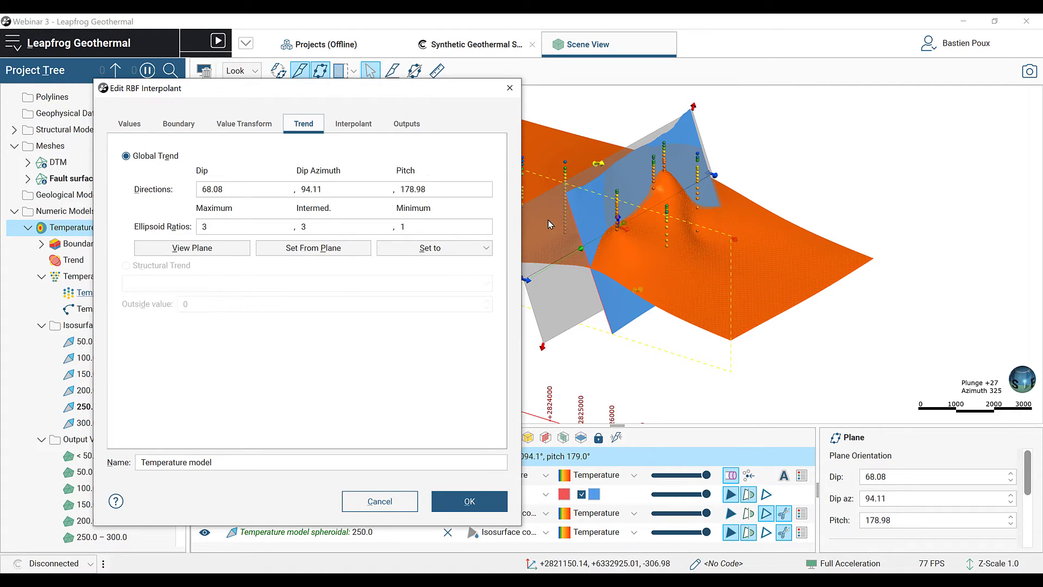
click(535, 246)
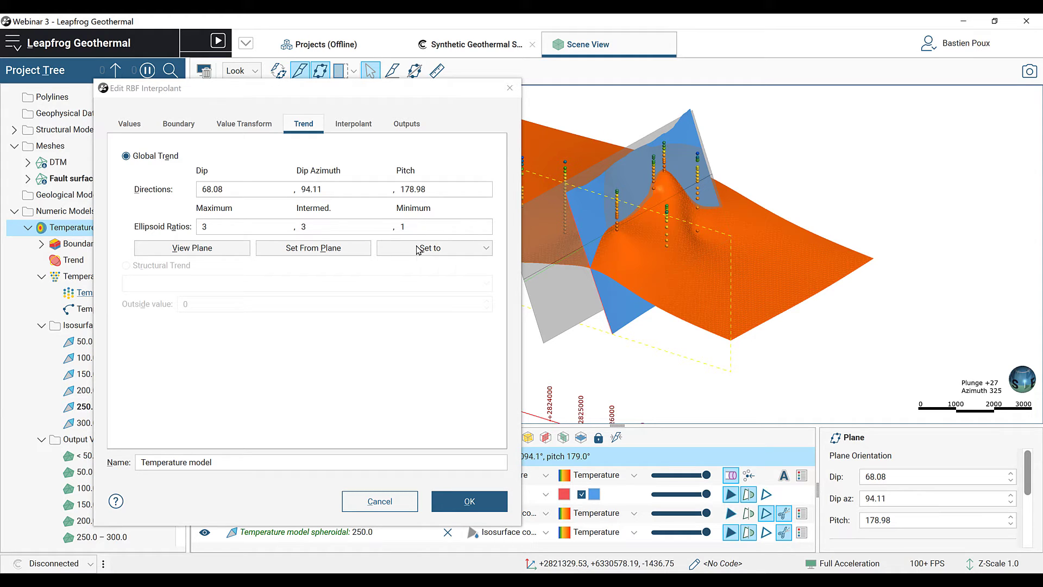
click(470, 501)
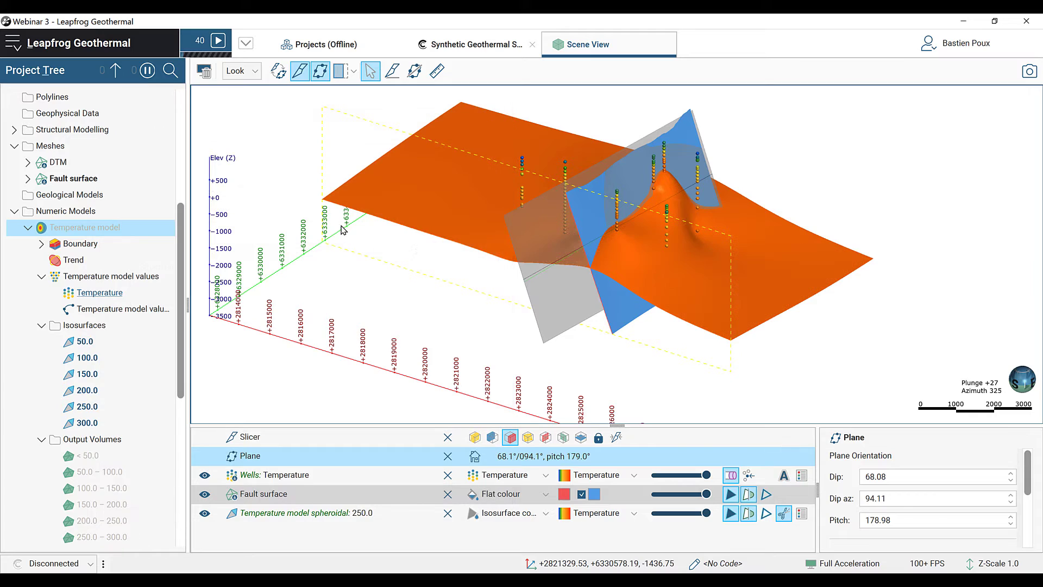
Remove the plane and the slicer from the scene and hide the spheroidal model's 250.0 isosurface
click(447, 457)
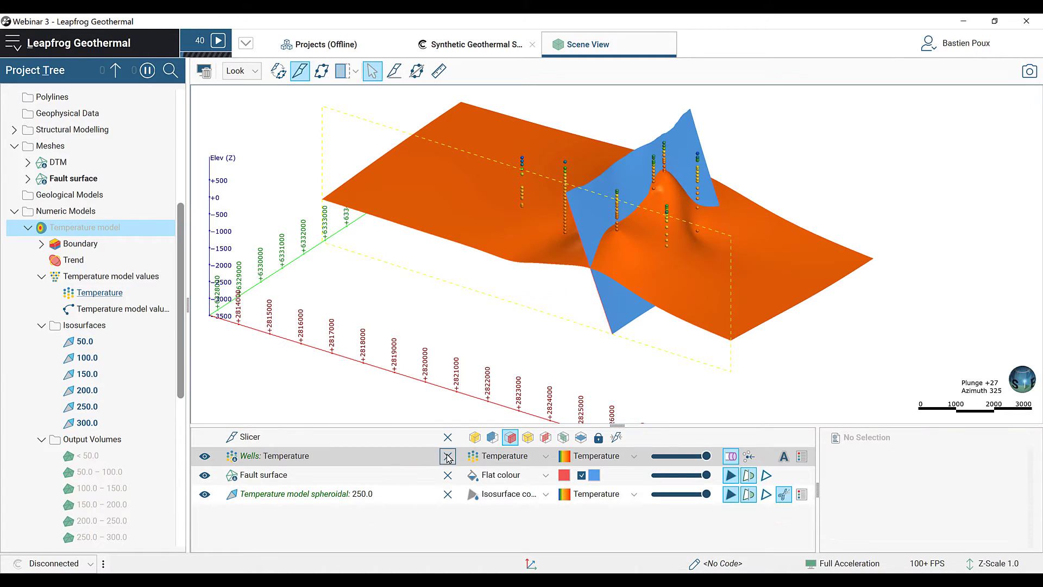
click(446, 438)
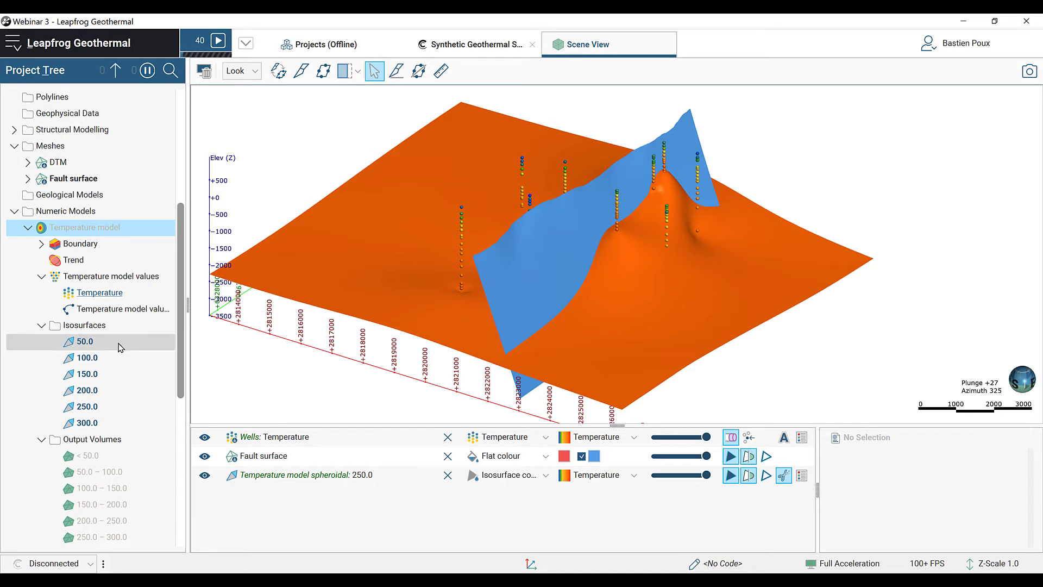
click(204, 475)
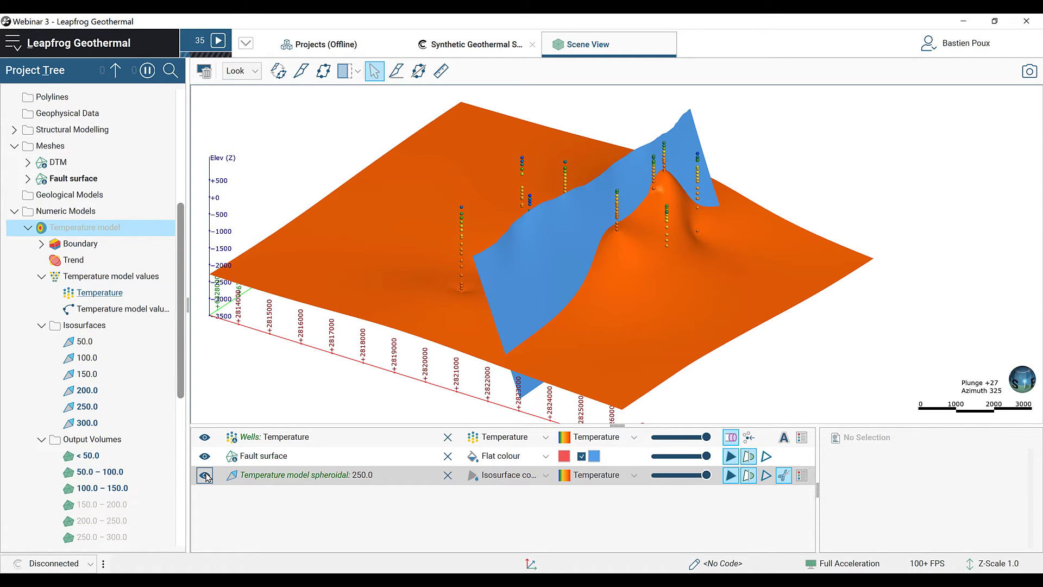
Add the Temperature model's 250.0 isosurface to the scene with solid faces and examine its shape relative to the fault surface
drag(88, 408, 451, 311)
click(730, 475)
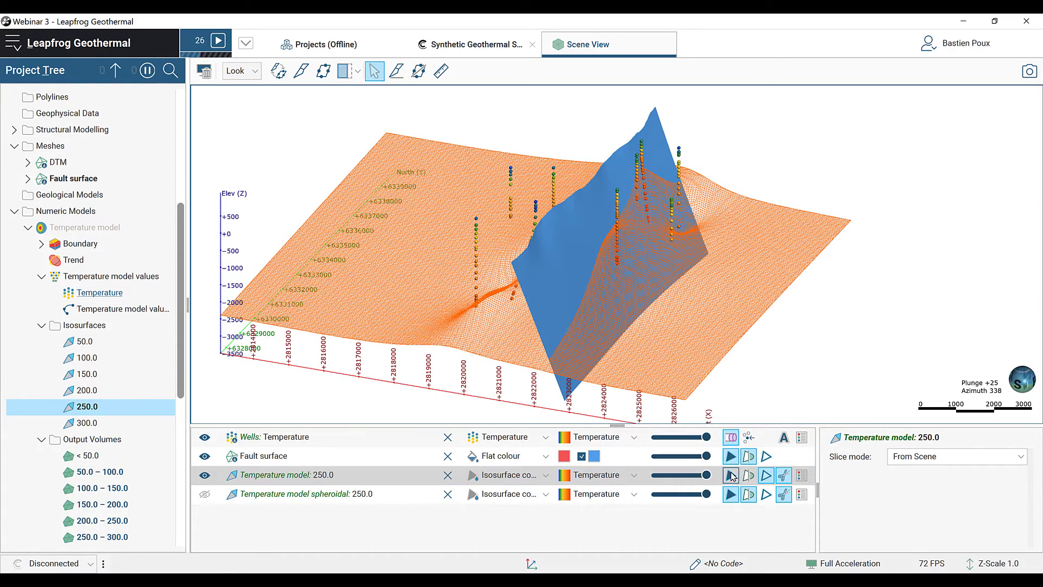
drag(613, 334, 467, 357)
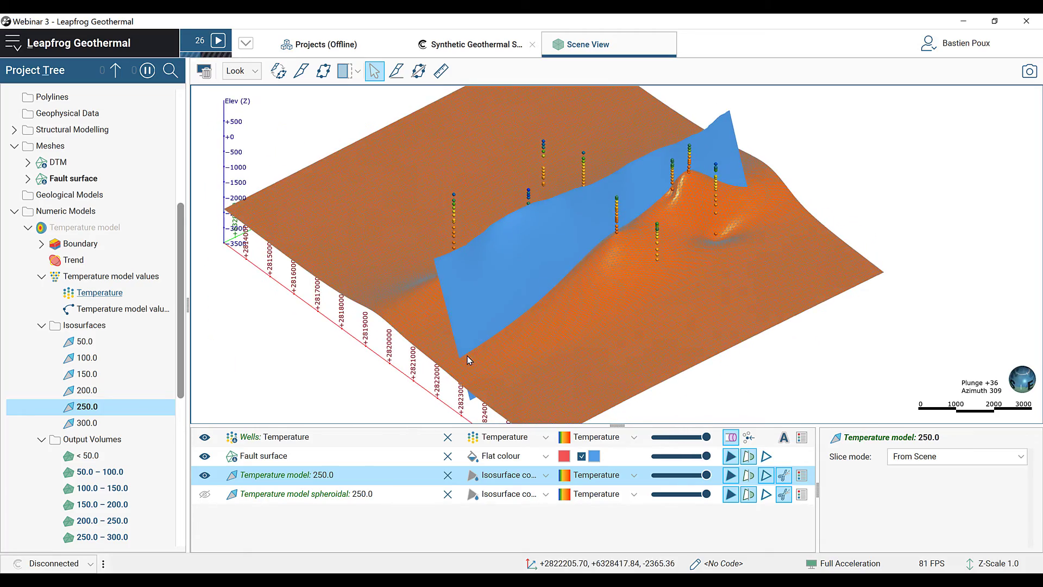
drag(498, 239, 501, 313)
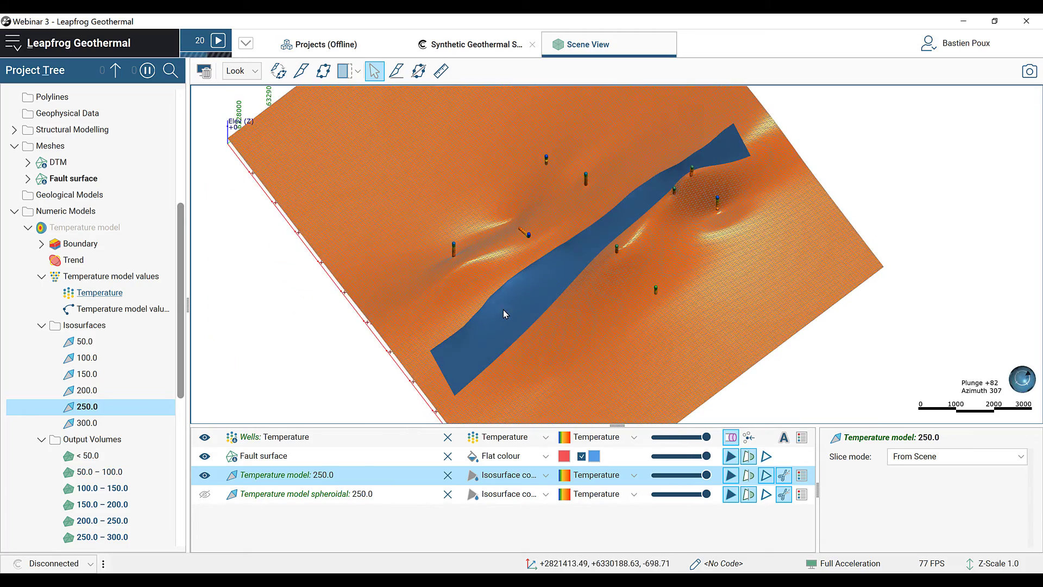
Reset the Temperature model's global trend to isotropic, with ellipsoid ratios 1, 1, 1, and view the rebuilt 250.0 isosurface beside the fault
click(68, 232)
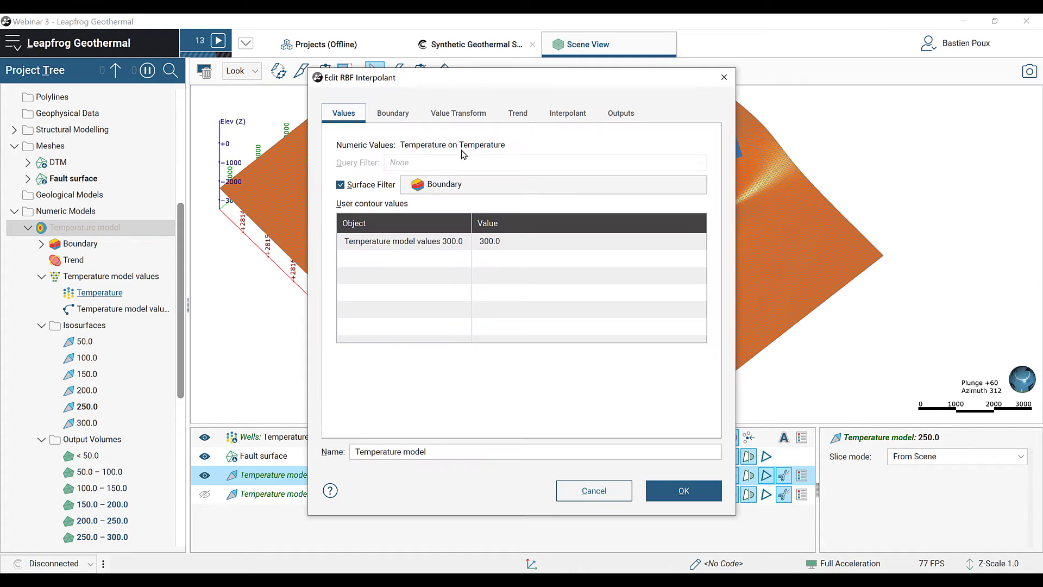
click(519, 115)
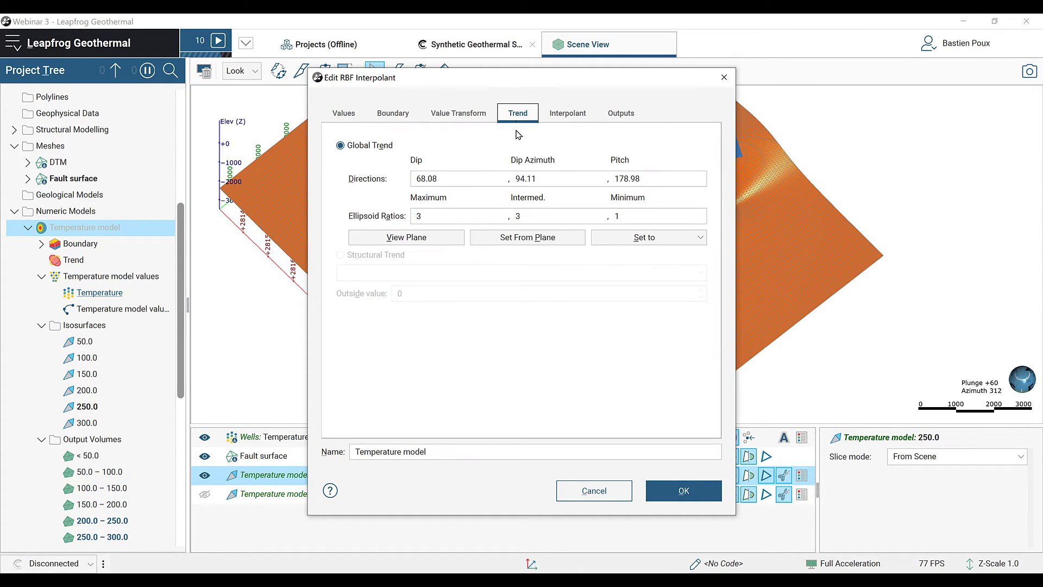
click(636, 237)
click(639, 261)
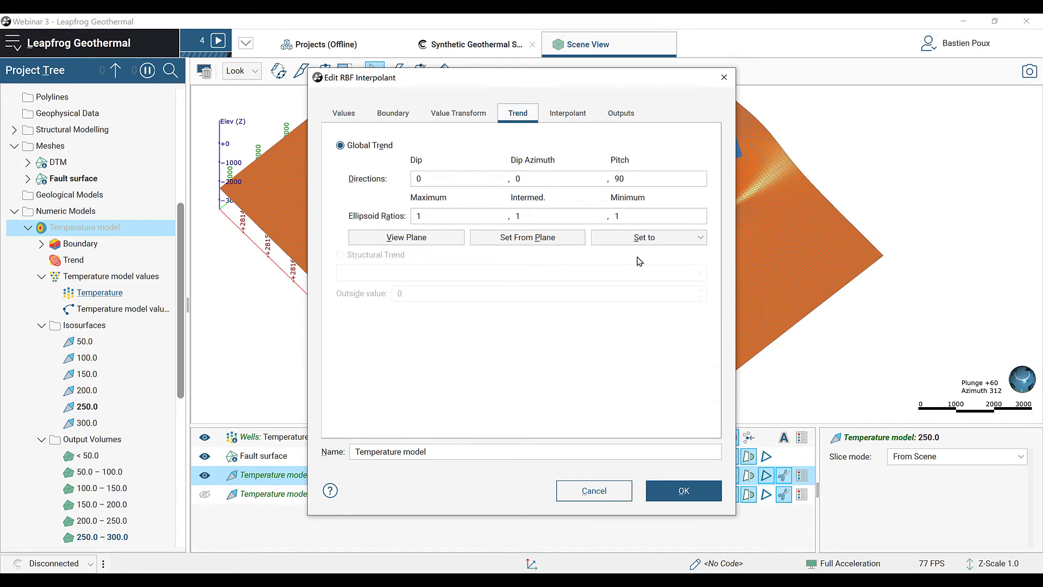
click(684, 490)
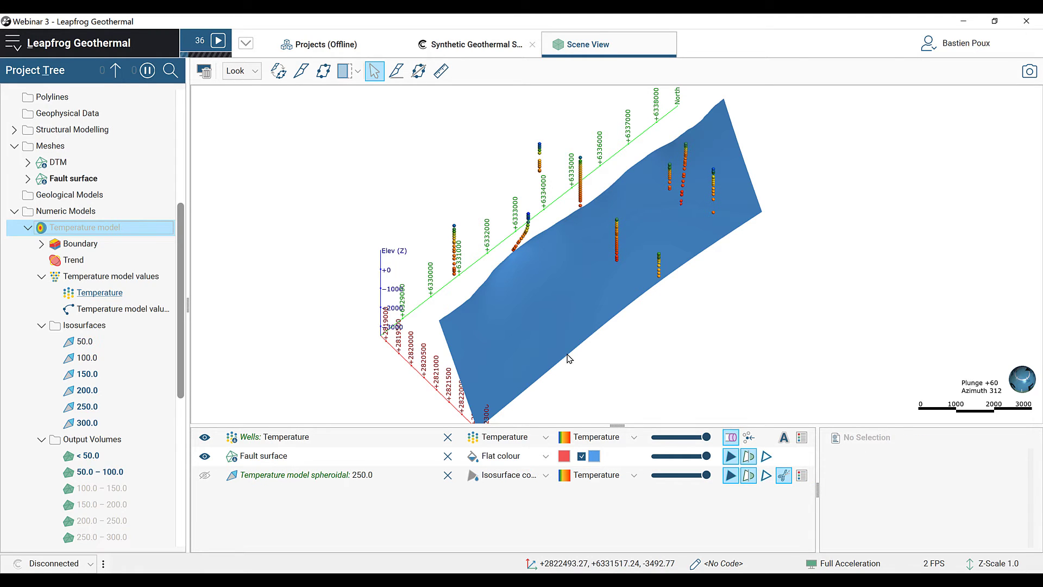
drag(507, 348, 622, 244)
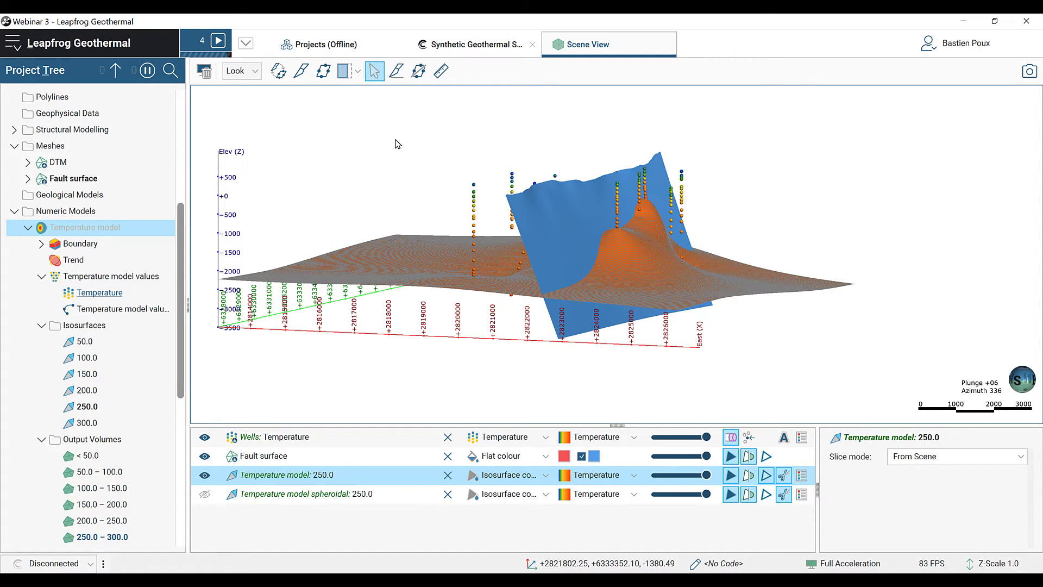
Replace the scene contents with all the Temperature model isosurfaces and the Fault surface mesh
click(204, 72)
drag(91, 331, 348, 292)
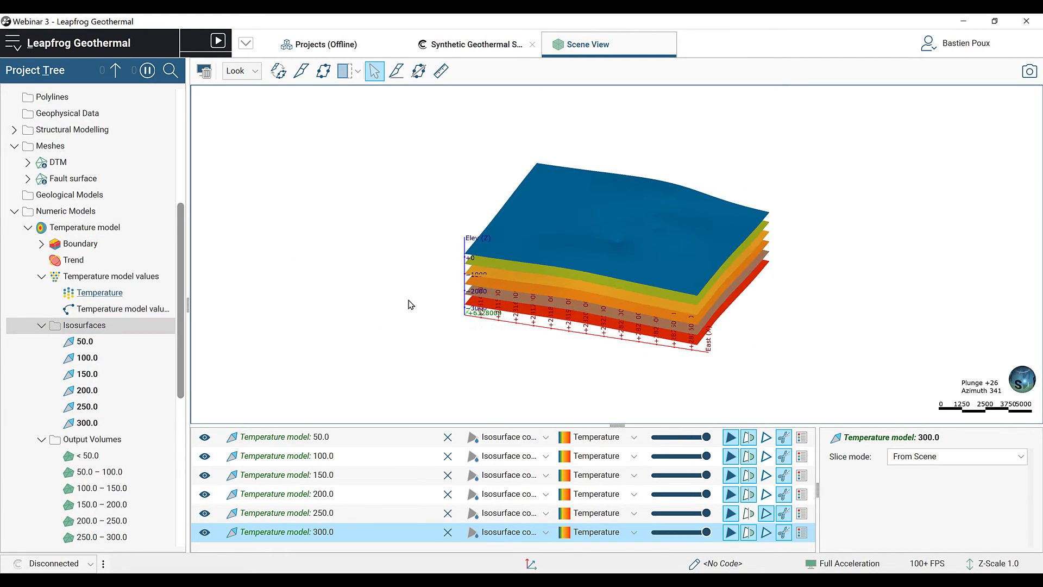
scroll(71, 244, down, 1)
drag(70, 130, 486, 174)
Make all six Temperature model isosurfaces semi-transparent so the fault surface shows through them
drag(634, 301, 600, 289)
double_click(357, 497)
click(661, 496)
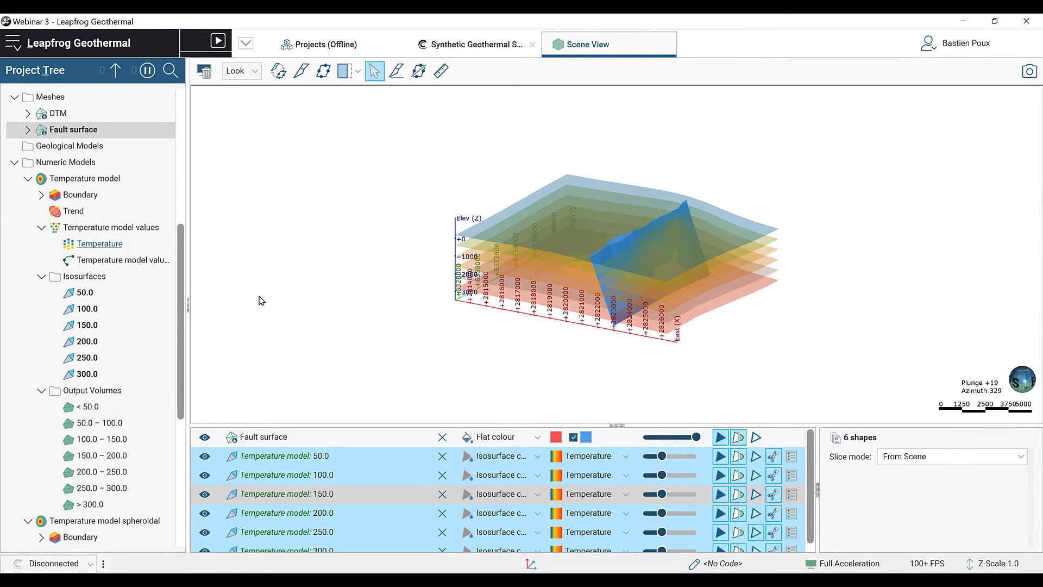
Evaluate the Temperature model on the Fault surface mesh
right_click(68, 132)
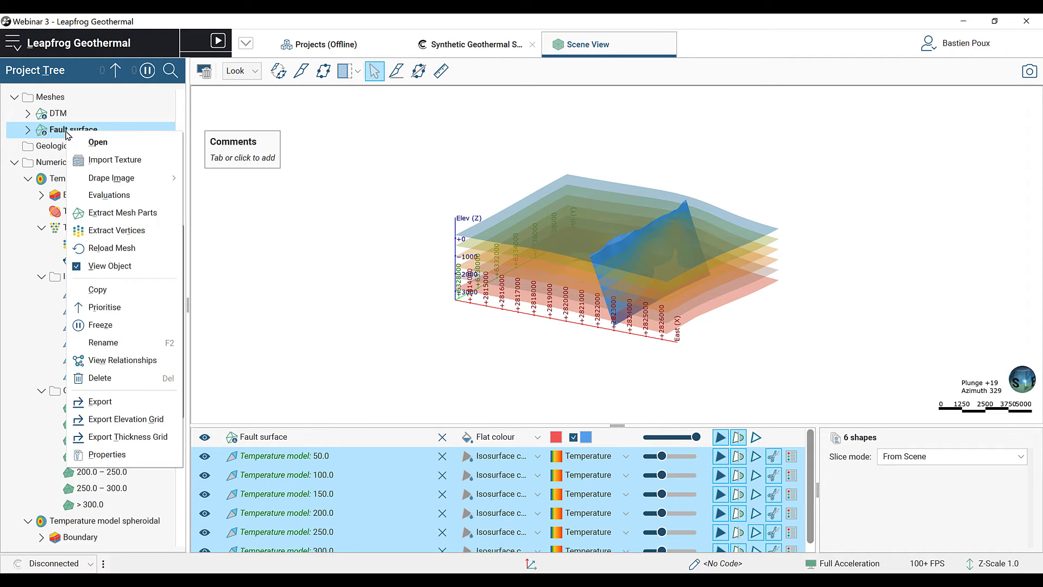
click(109, 194)
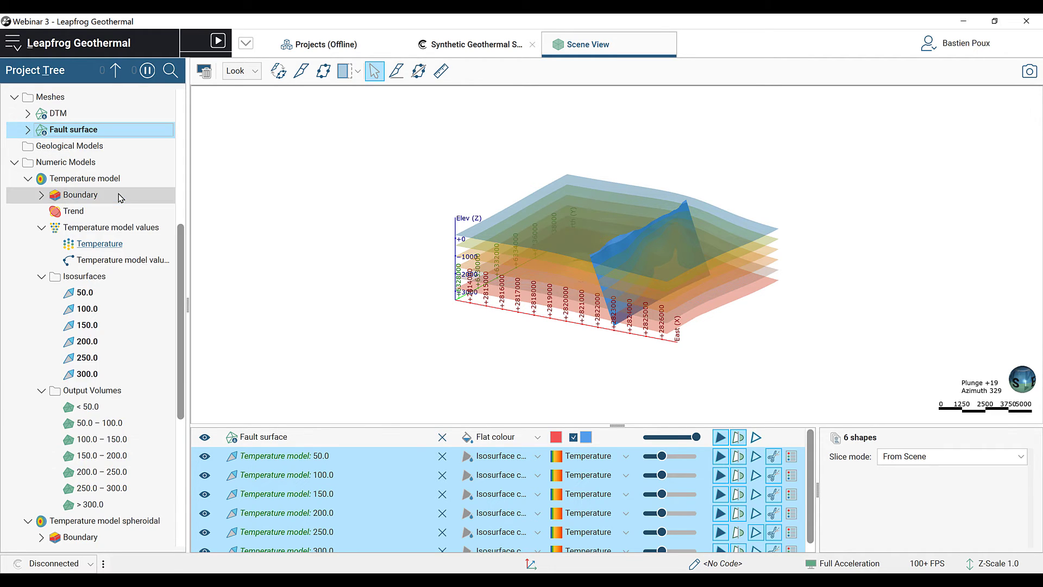
drag(469, 136, 247, 106)
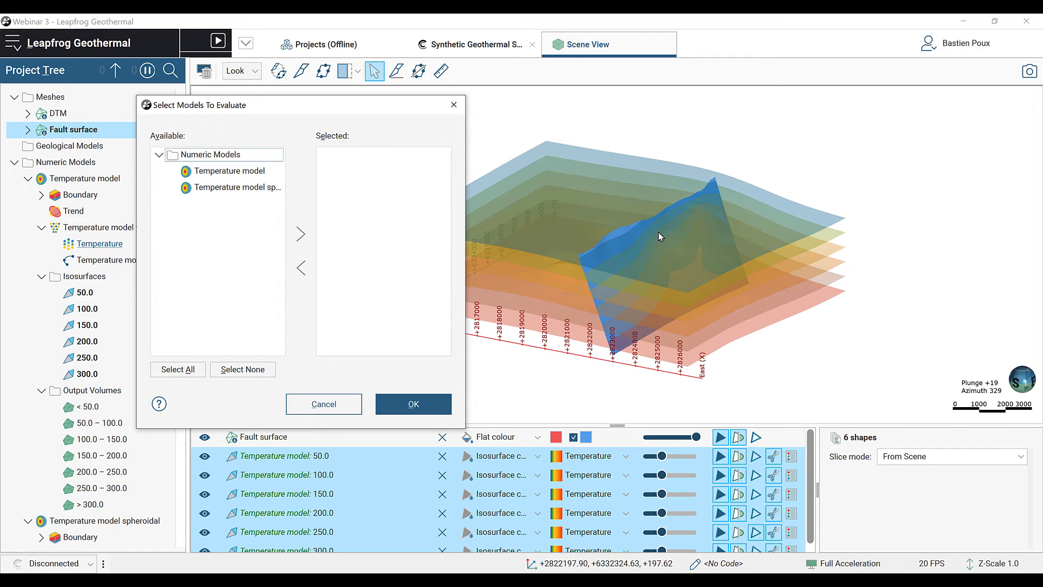
click(247, 172)
click(302, 234)
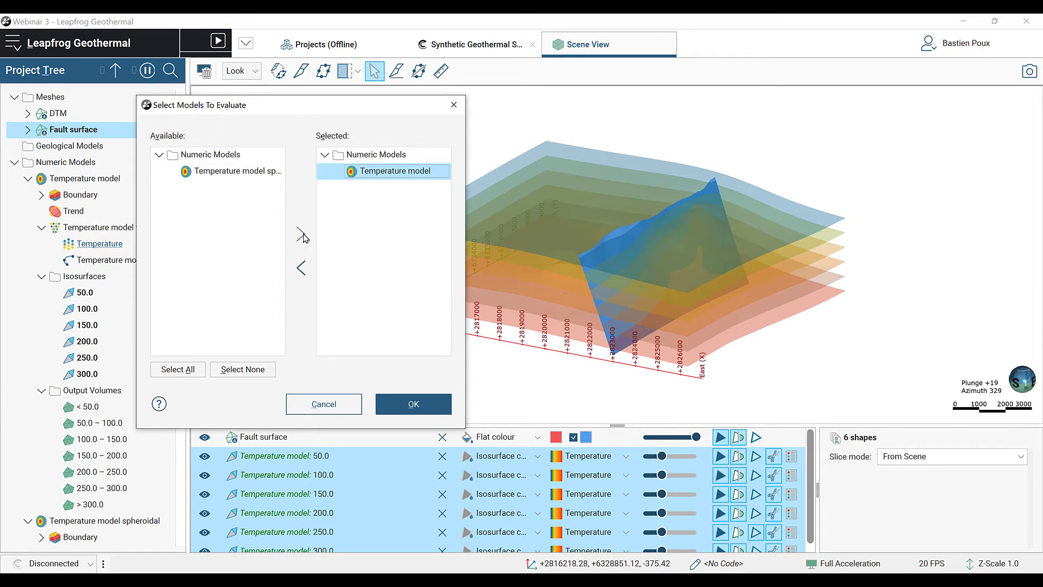
click(409, 404)
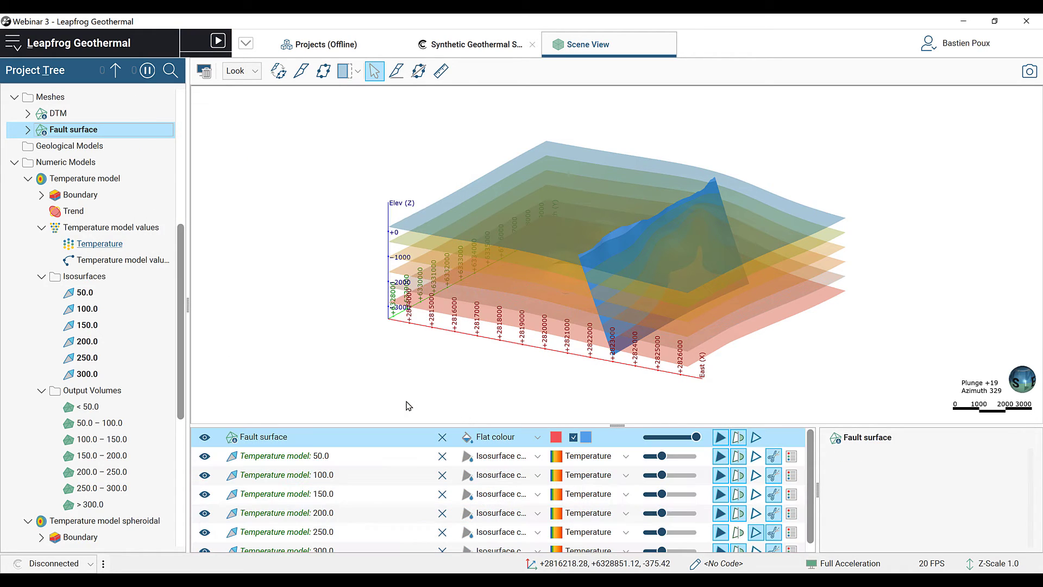
Hide all the Temperature model isosurfaces, leaving only the fault surface displayed
double_click(283, 496)
click(205, 494)
scroll(653, 300, up, 3)
middle_drag(653, 300, 538, 289)
Colour the fault surface by its Temperature model evaluation and view the temperature distribution across it
click(337, 436)
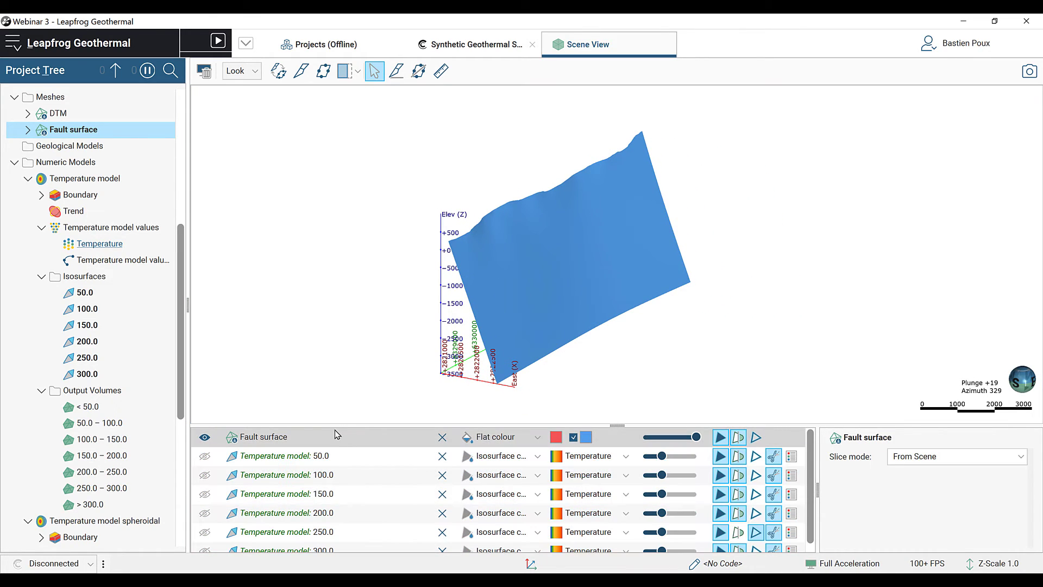
click(496, 437)
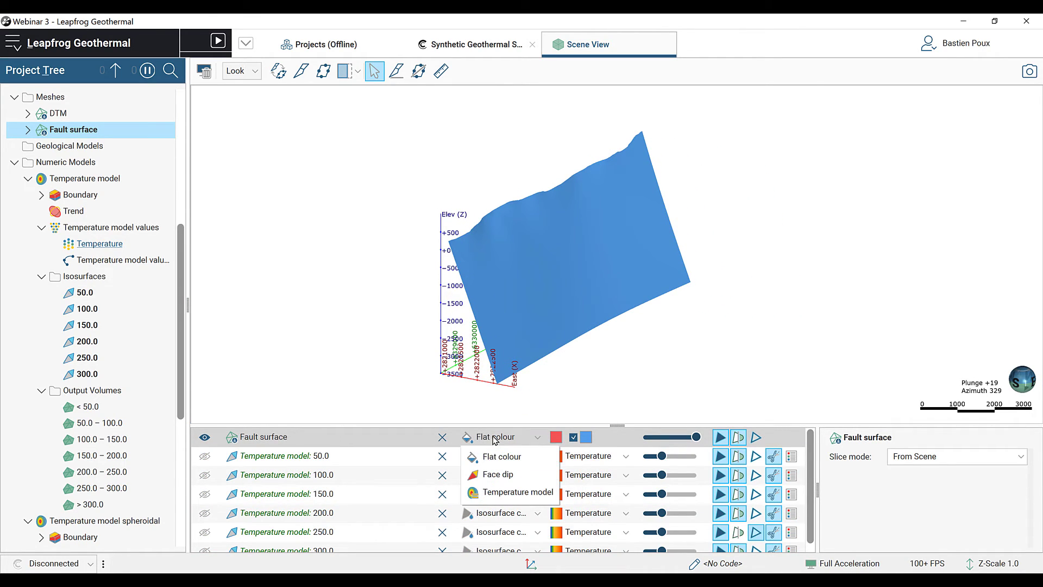
click(514, 493)
drag(631, 336, 530, 330)
scroll(571, 285, up, 3)
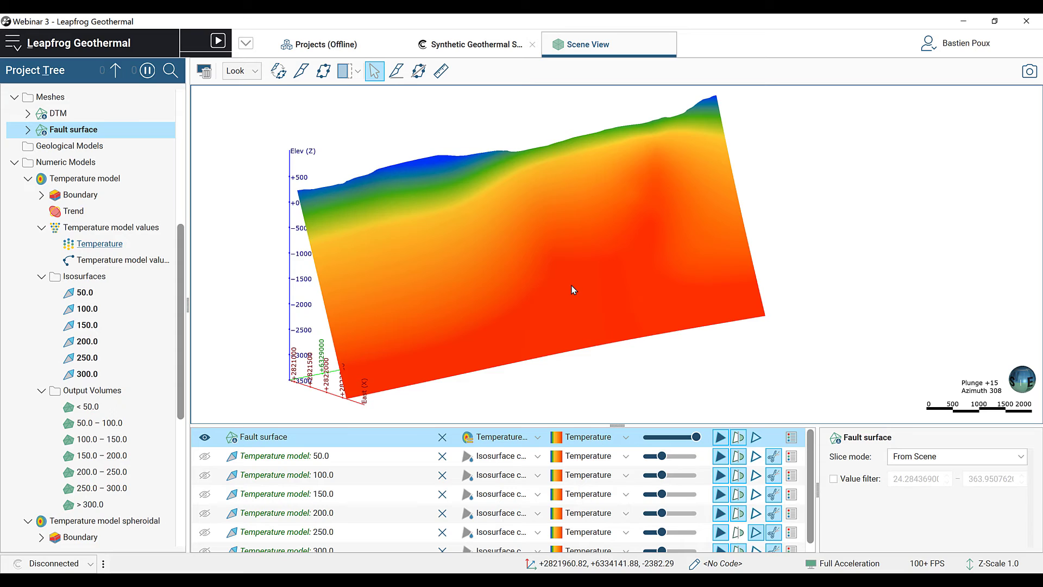
Adjust the Temperature colourmap's curve points to about 125.6 lower and 202.5 upper, and view the recoloured fault surface
click(626, 438)
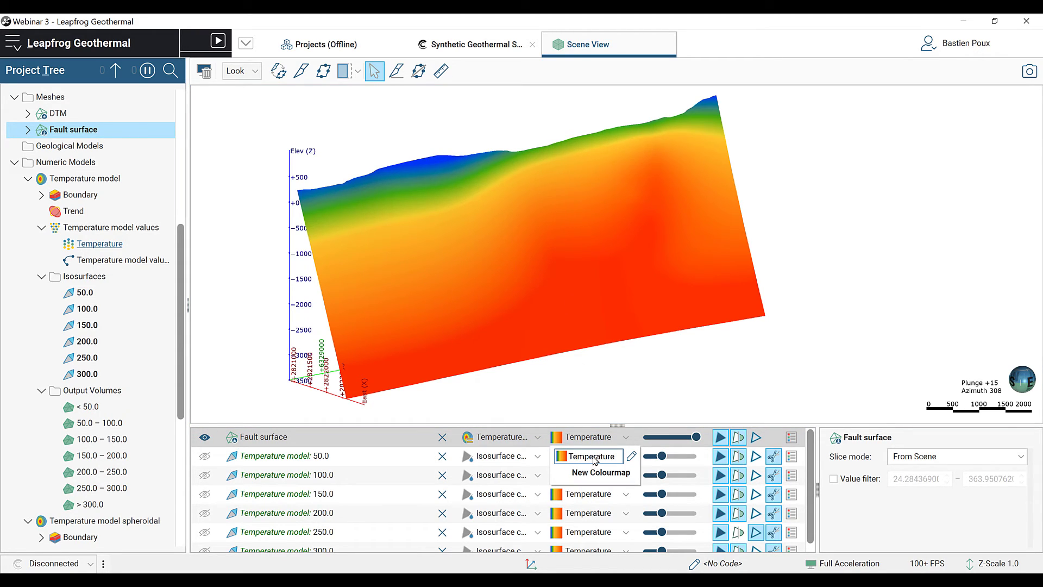
click(631, 456)
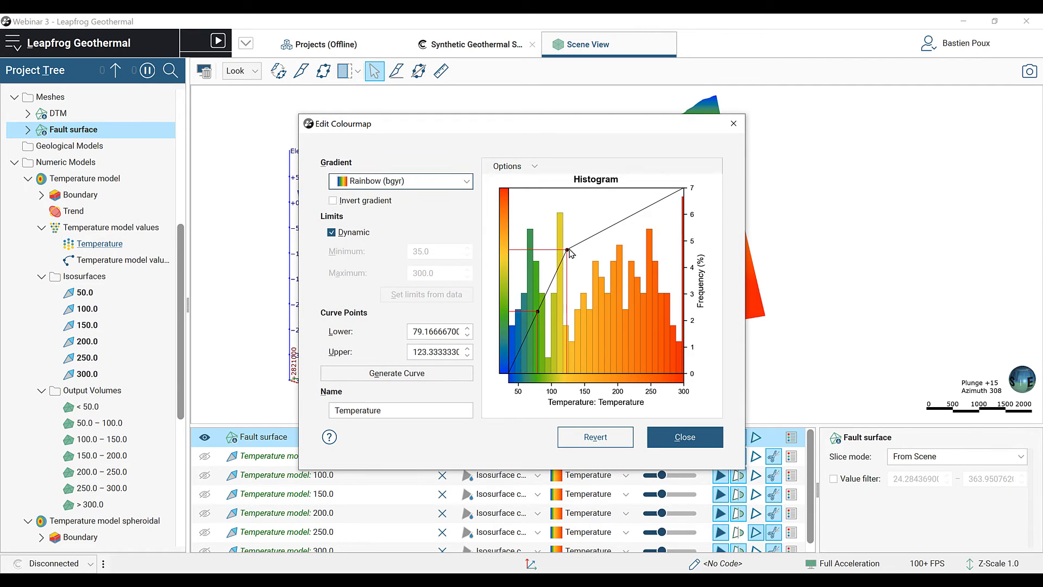
drag(569, 248, 619, 245)
drag(579, 130, 372, 129)
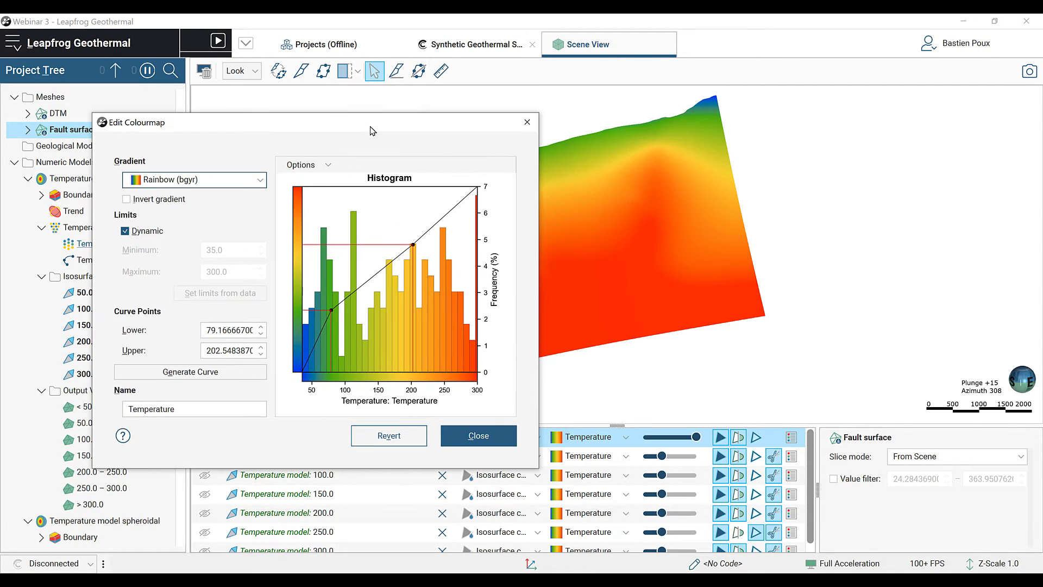
drag(331, 308, 362, 312)
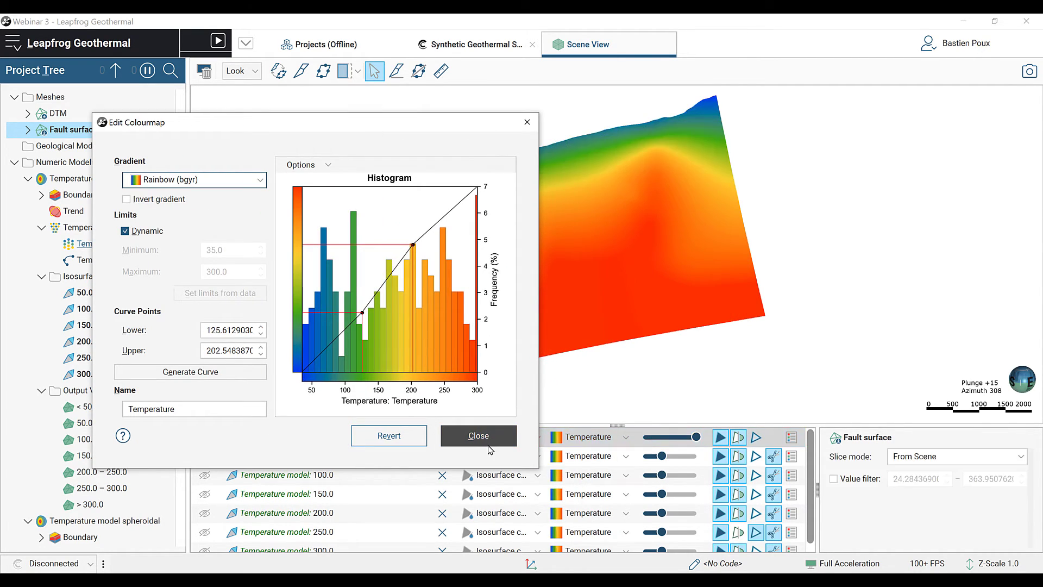
click(478, 436)
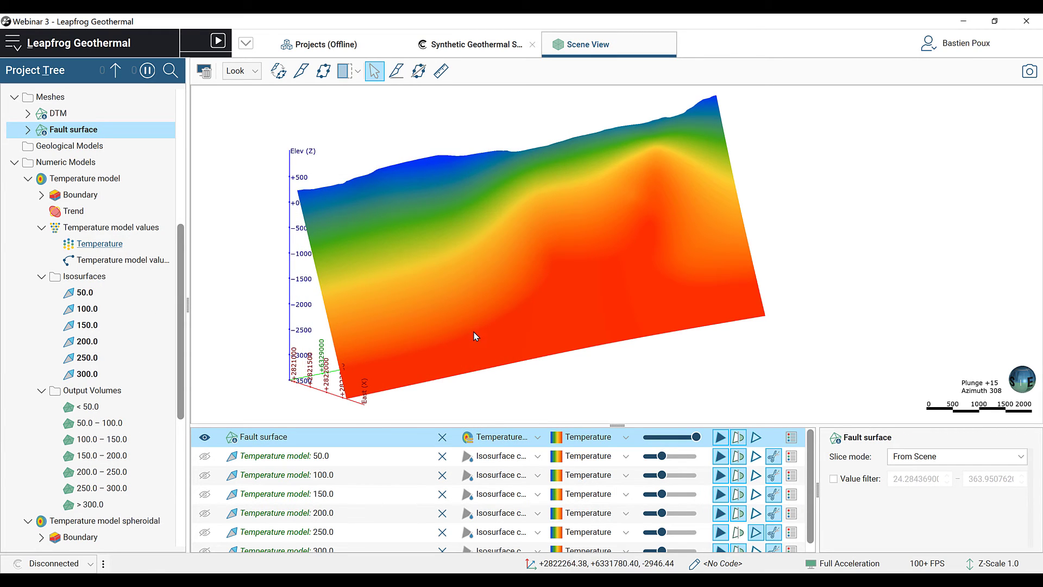
drag(480, 324, 568, 317)
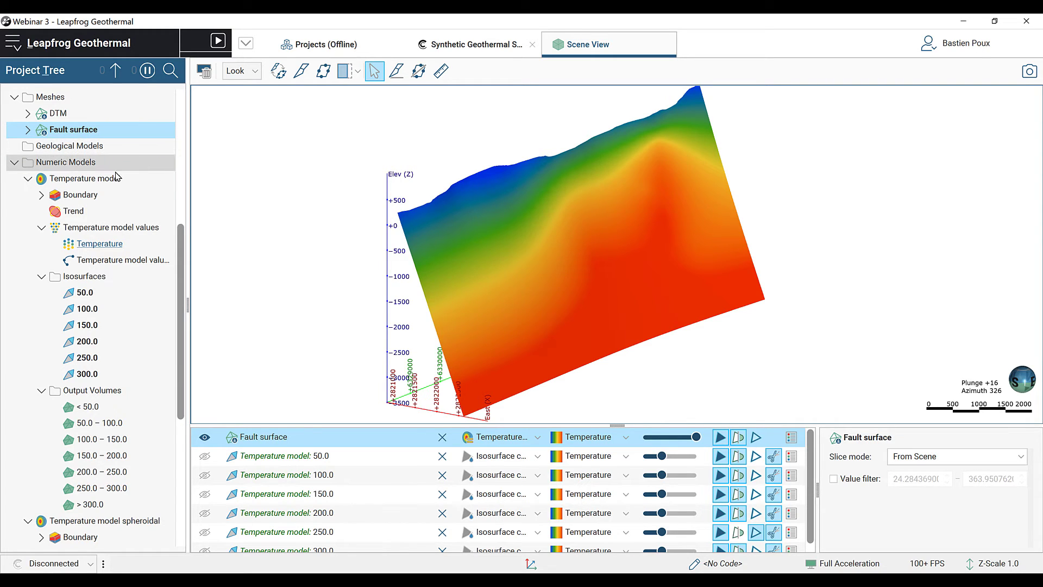
Import the Planned_well CSV file as a directional drilling plan under Planned Wells
scroll(110, 182, up, 6)
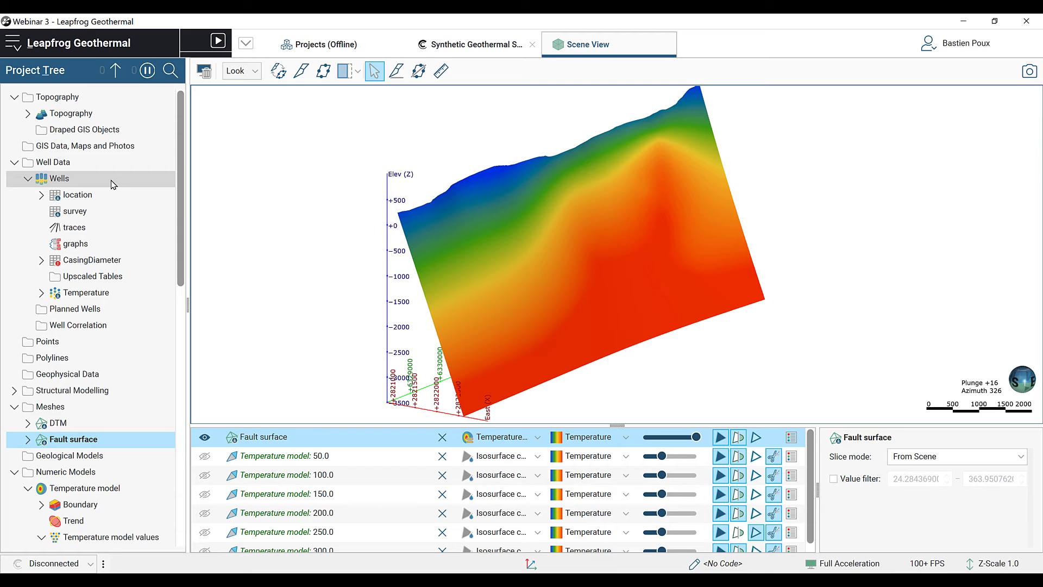
right_click(83, 314)
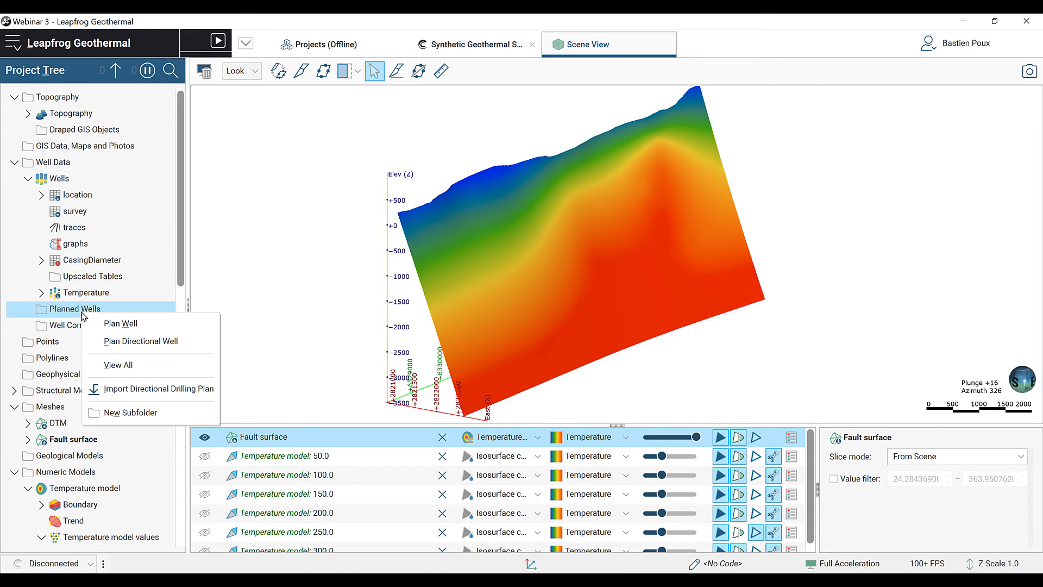
click(150, 389)
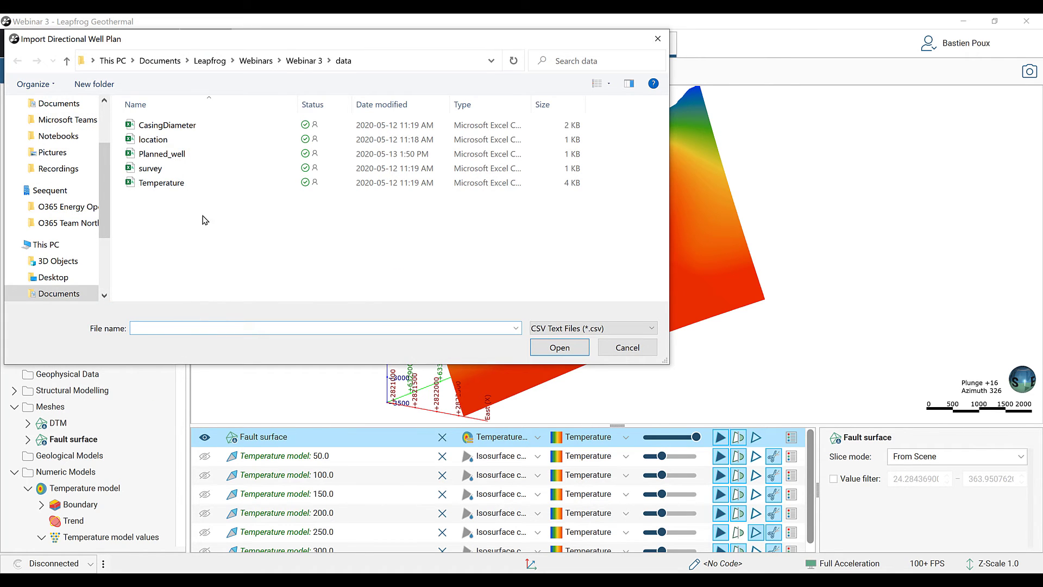
double_click(162, 154)
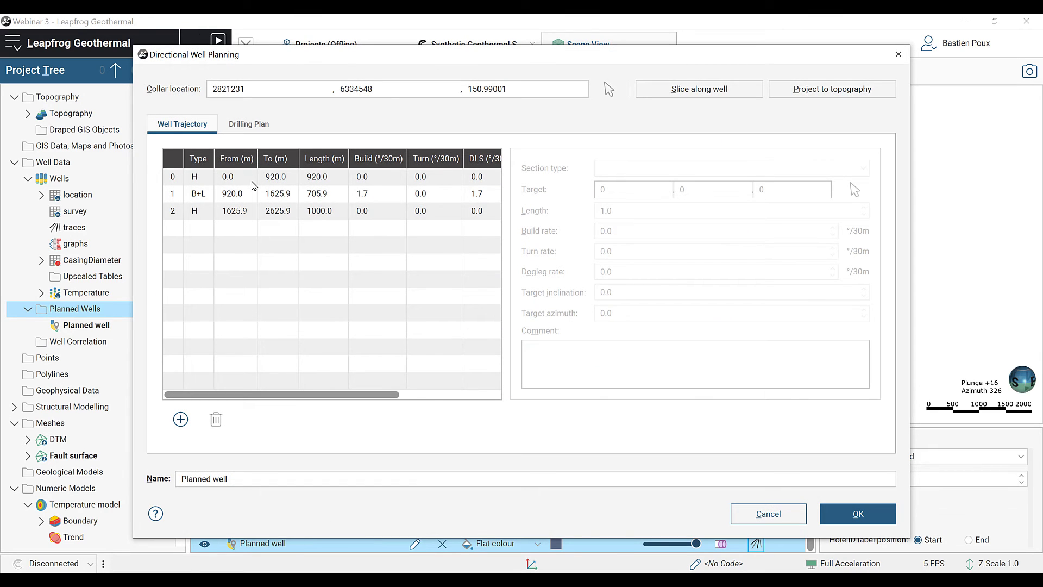
Display the planned well as a tube, view its trajectory against the fault surface, and accept the imported well plan
drag(468, 63, 134, 146)
drag(764, 257, 767, 227)
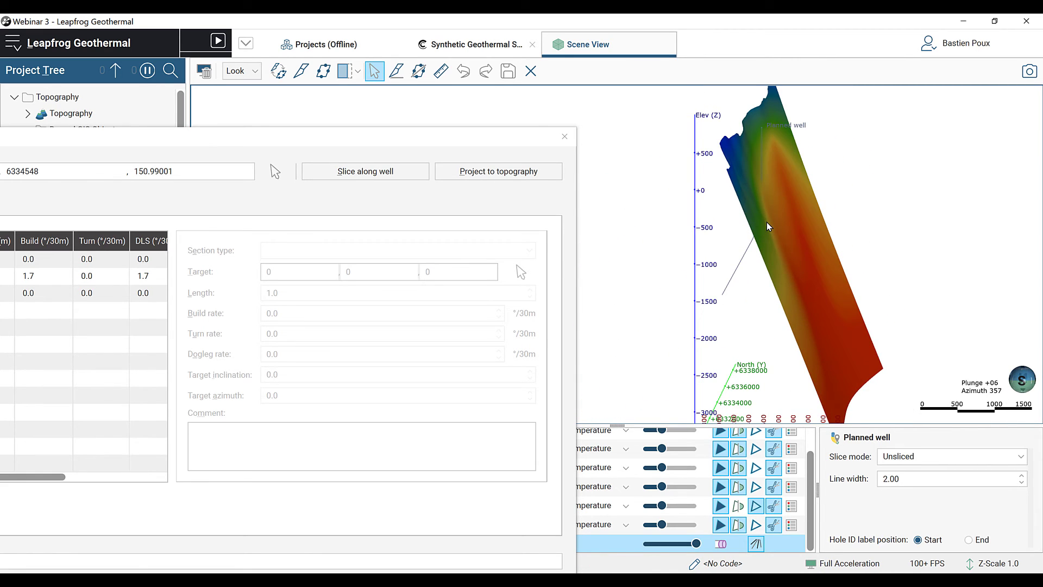
click(723, 542)
drag(745, 249, 716, 251)
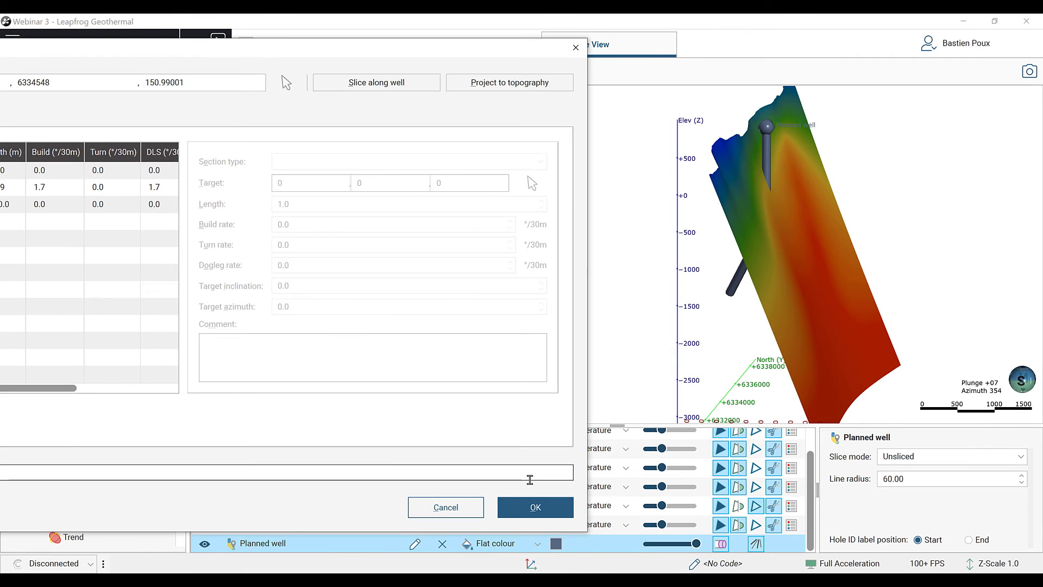
click(539, 508)
middle_drag(731, 303, 659, 311)
drag(680, 301, 652, 306)
Show the six Temperature model isosurfaces to examine them around the planned well, and hide them again
double_click(299, 470)
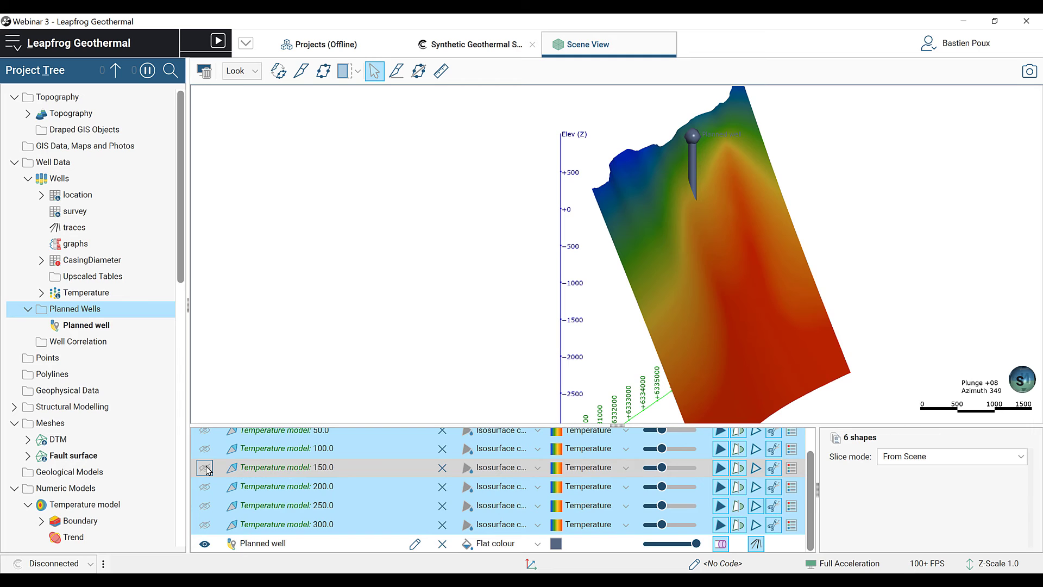
click(204, 467)
drag(437, 301, 495, 323)
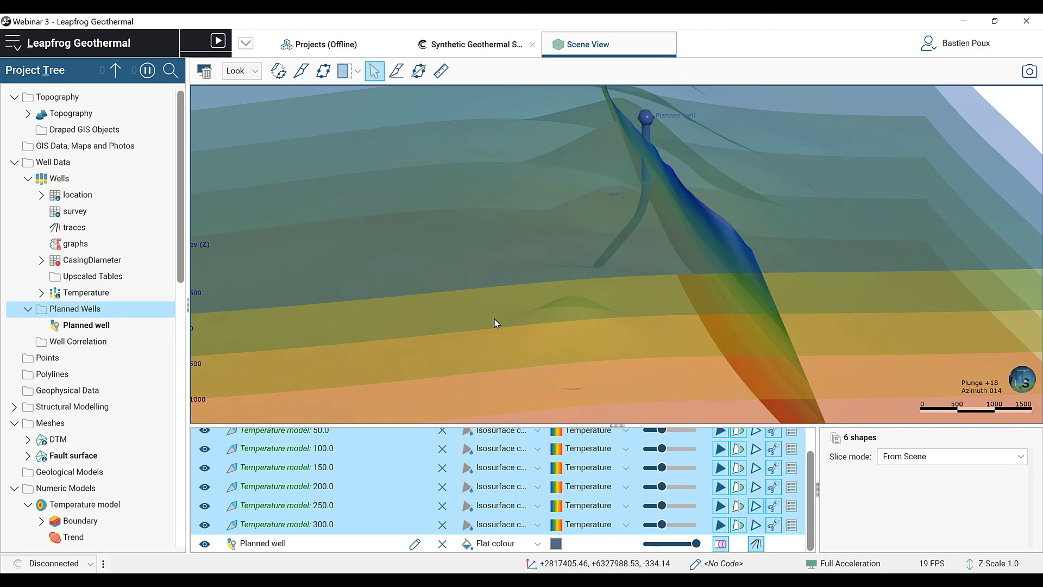
click(204, 486)
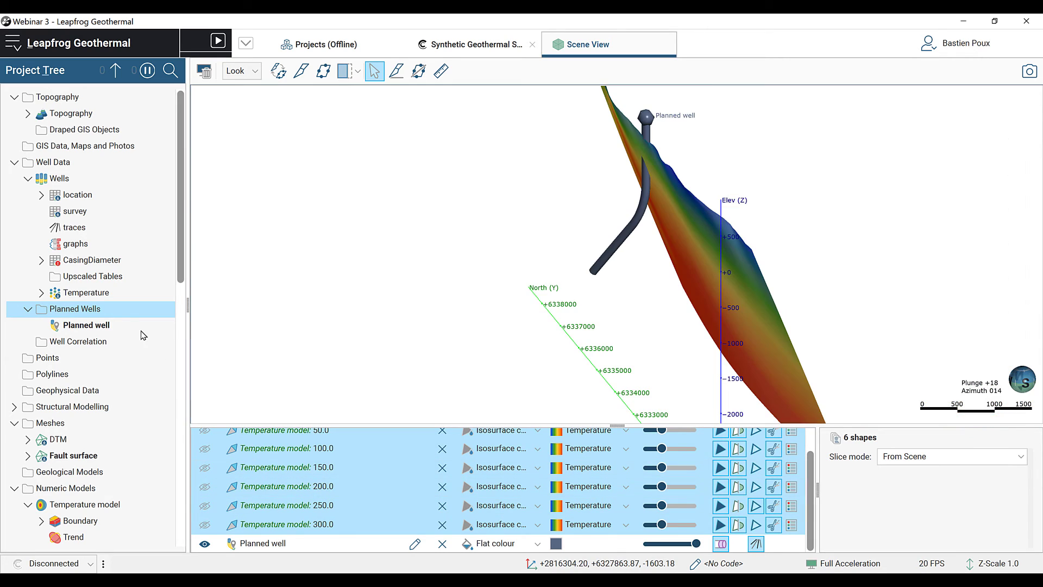
Evaluate the Temperature model on the planned well with a sample distance of 2
right_click(78, 326)
click(125, 373)
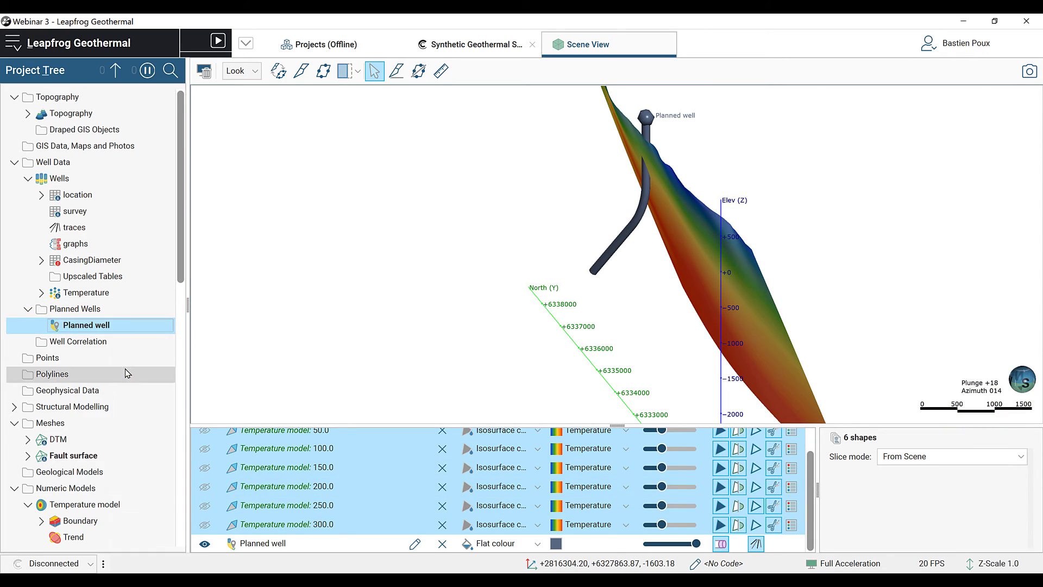
click(450, 200)
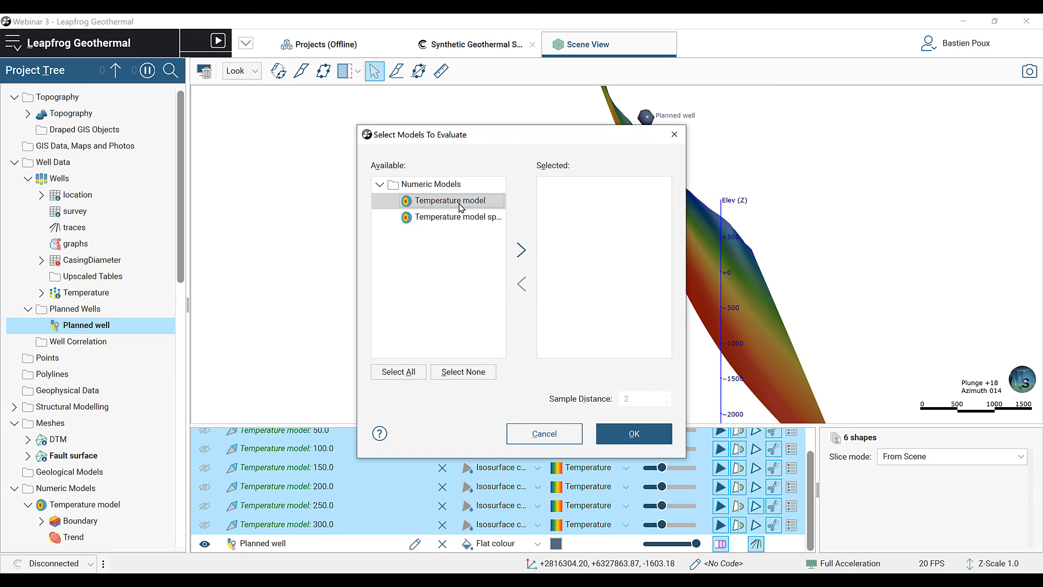
click(521, 250)
click(637, 398)
click(630, 433)
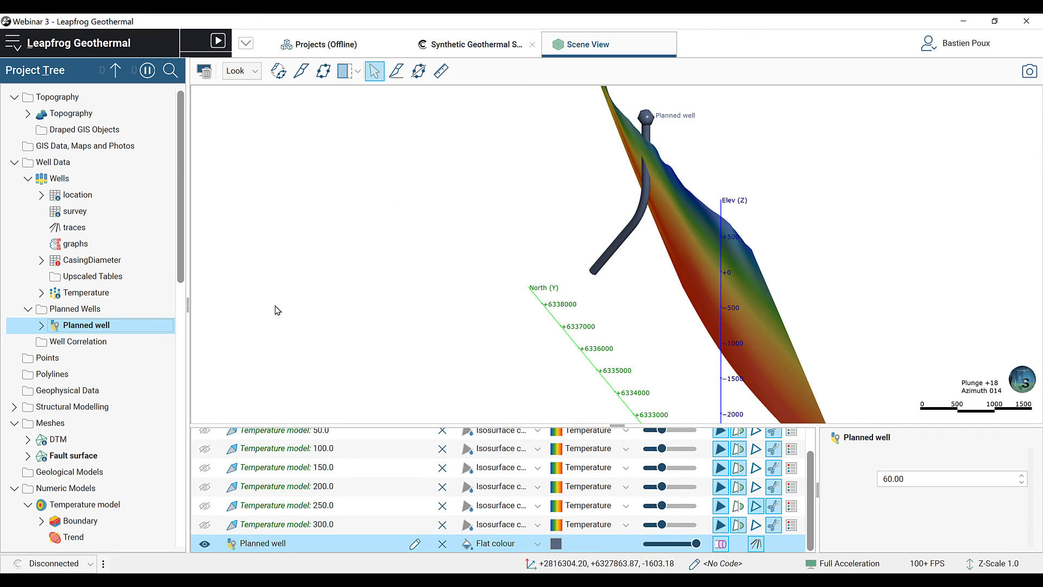
Colour the planned well by its Temperature model evaluation and hide the fault surface to view the well alone
click(495, 545)
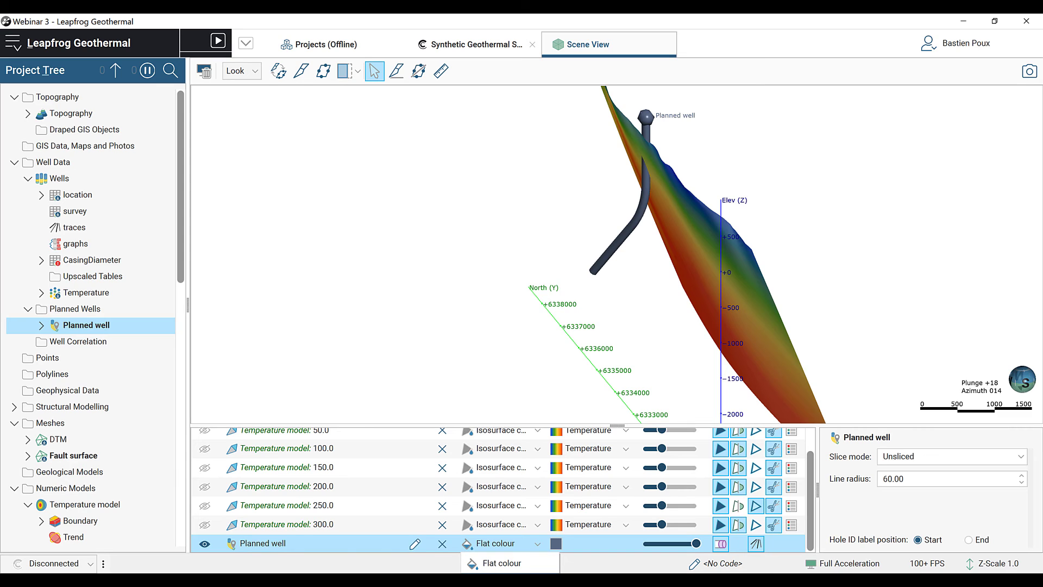
click(502, 580)
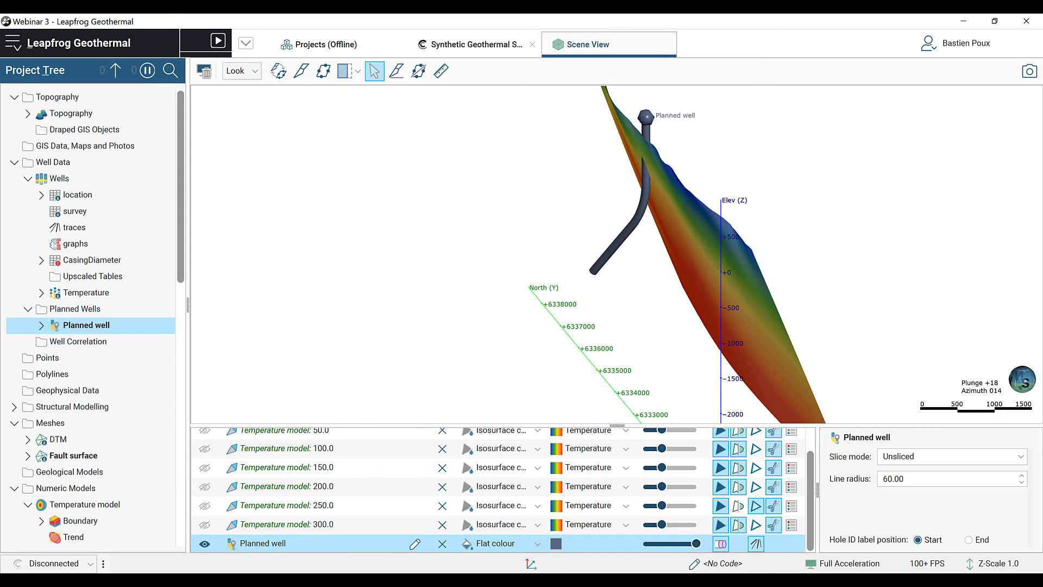
drag(614, 288, 734, 261)
scroll(230, 470, up, 1)
click(204, 437)
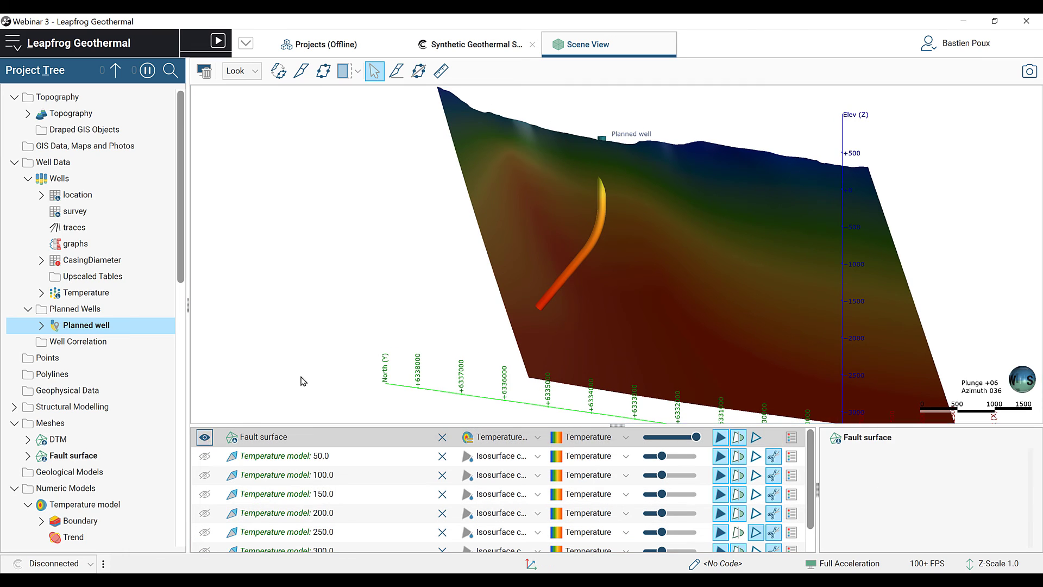
scroll(597, 268, up, 3)
middle_drag(597, 258, 596, 283)
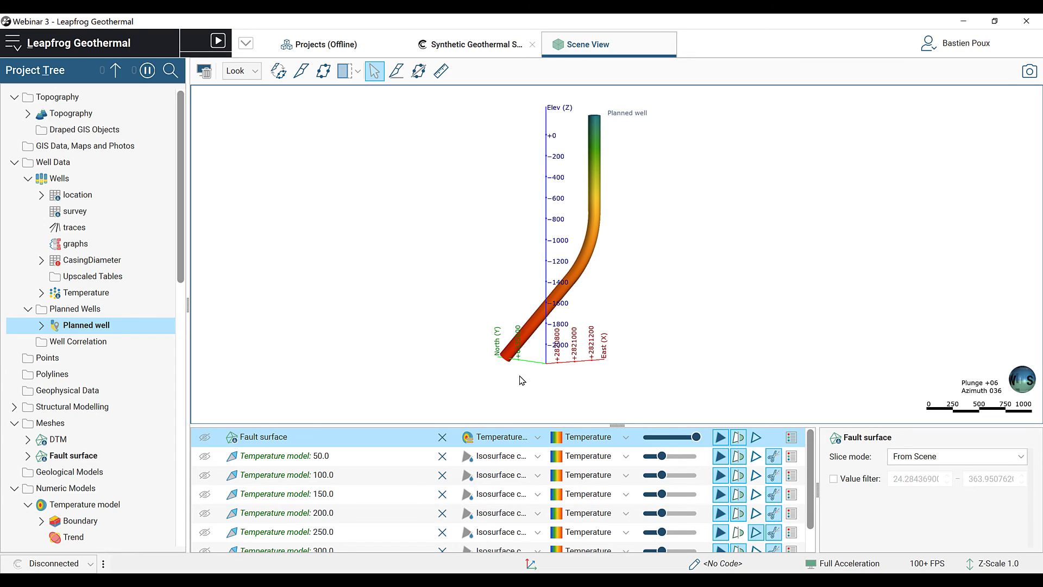
Open the planned well's Temperature model drilling prognosis, select all its rows, and return to the 3D scene
right_click(75, 324)
click(136, 353)
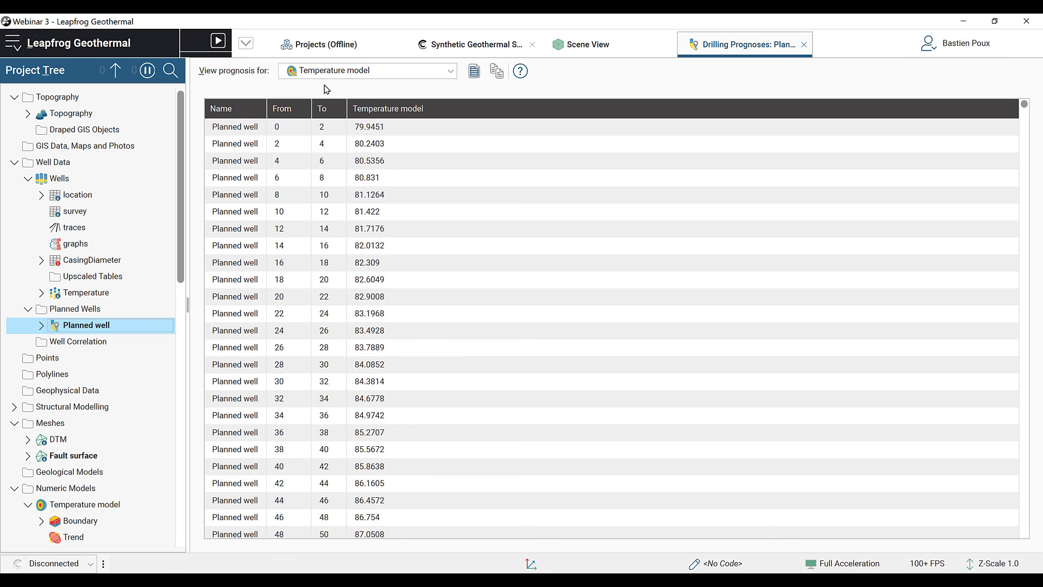
click(474, 71)
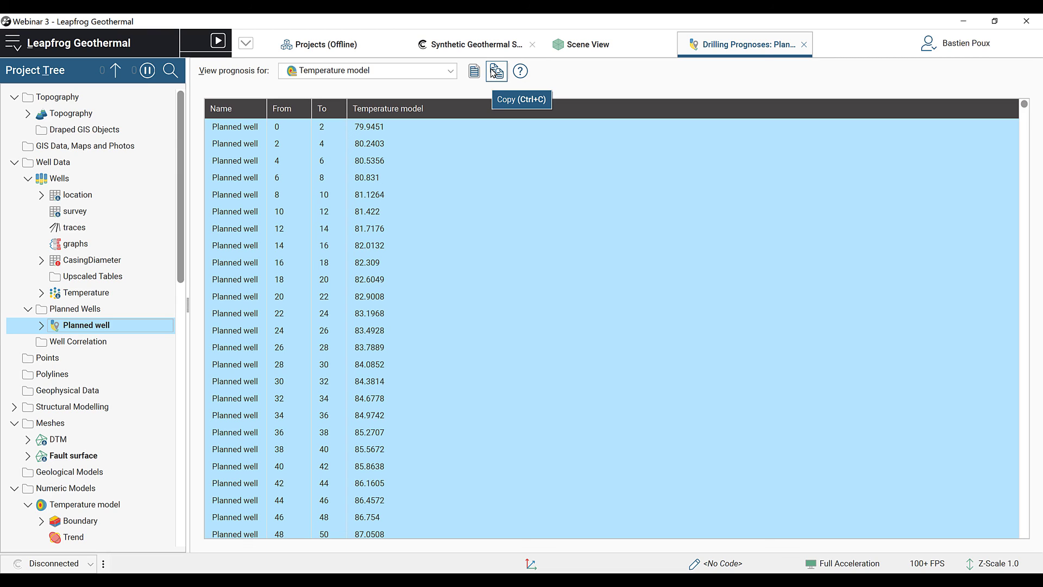
click(594, 53)
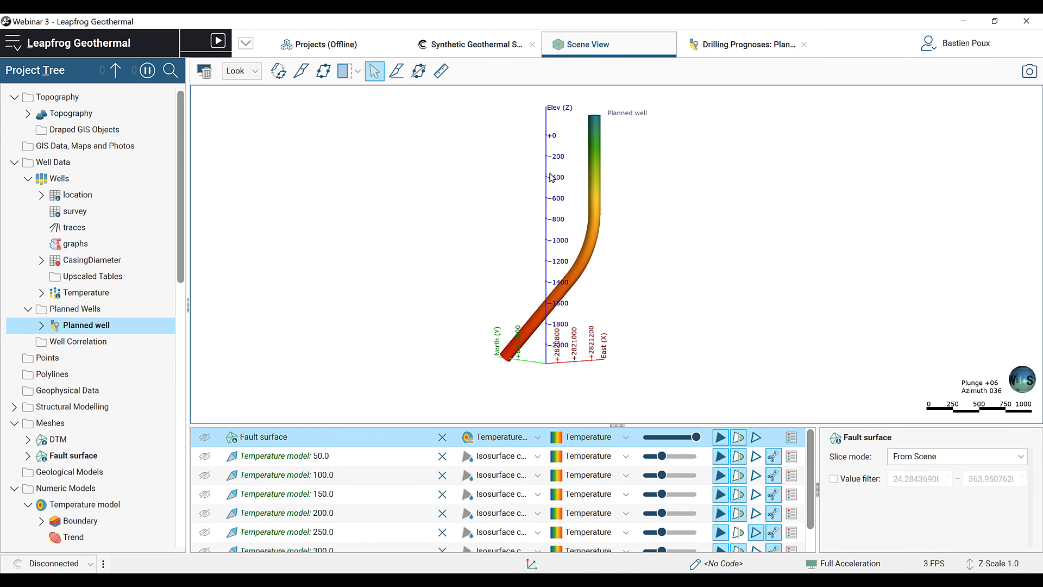